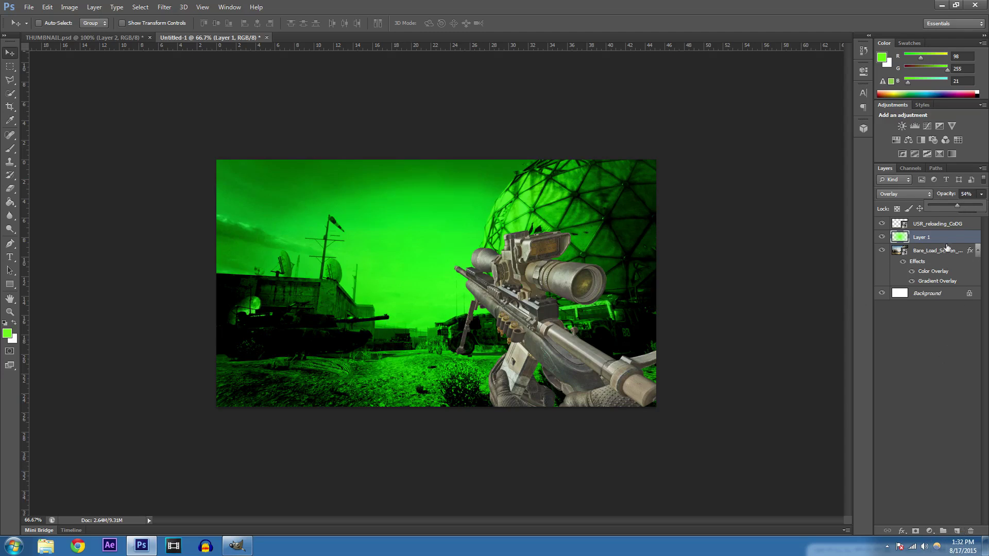
# Add a new layer above the rifle and type 'YOUR TEXT' in 170 pt Built Titling Bold
pyautogui.click(942, 227)
pyautogui.click(954, 529)
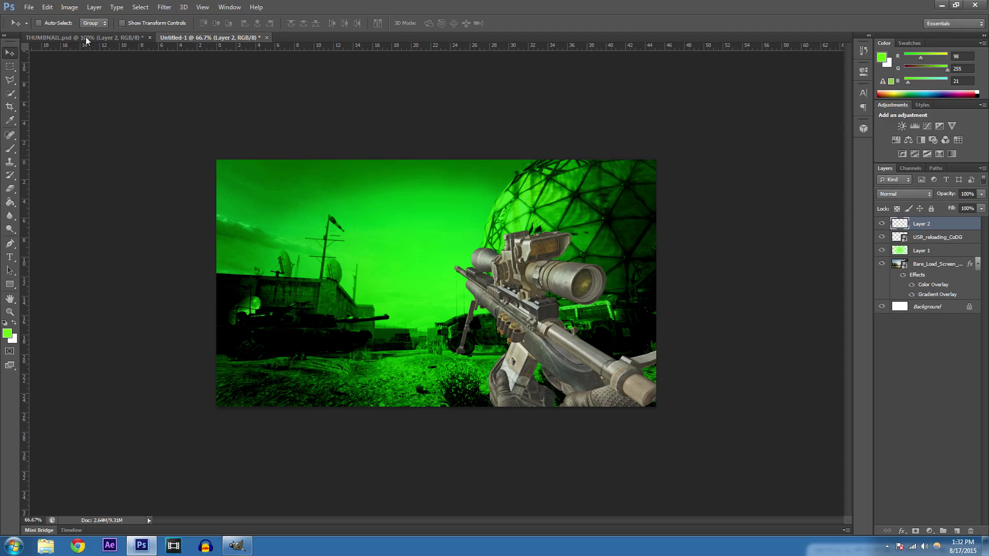
pyautogui.click(10, 257)
pyautogui.click(328, 267)
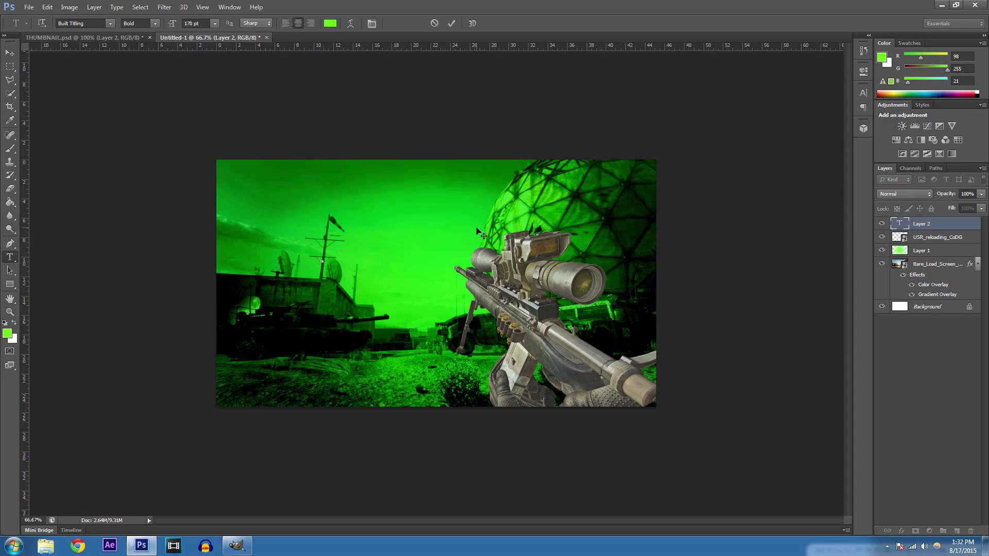
pyautogui.write('YOUR TE')
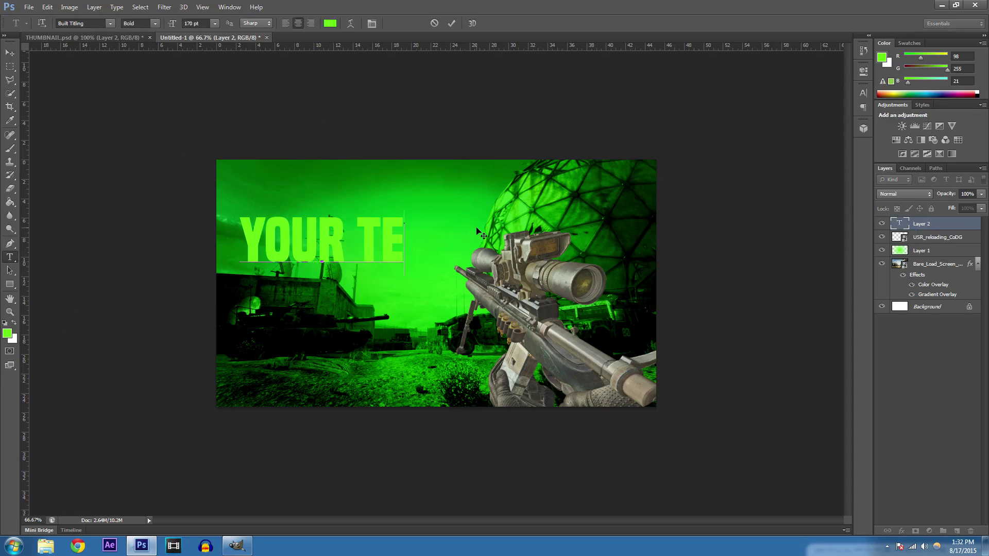
pyautogui.write('XT')
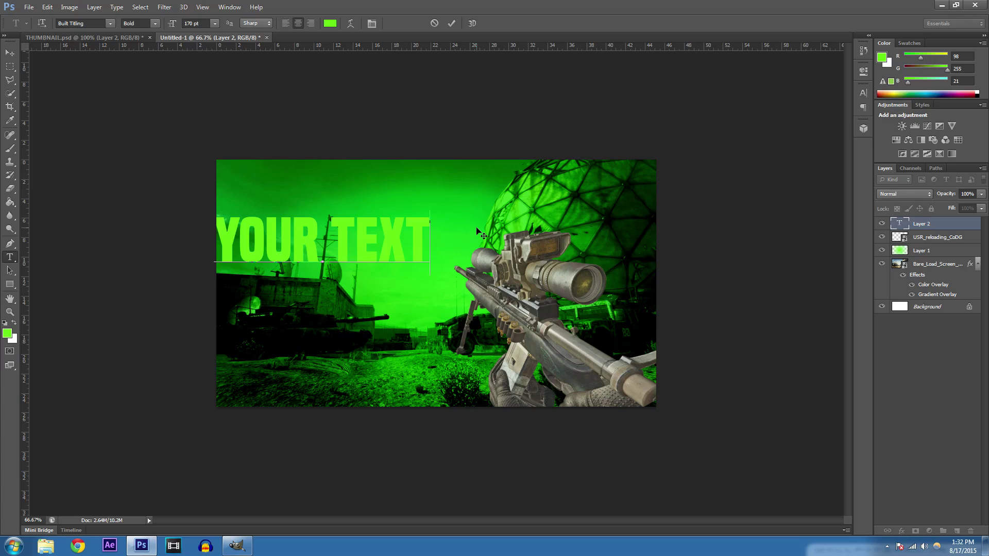
pyautogui.click(450, 24)
# Shift the YOUR TEXT title right and slightly down, then reopen it for editing
pyautogui.click(10, 52)
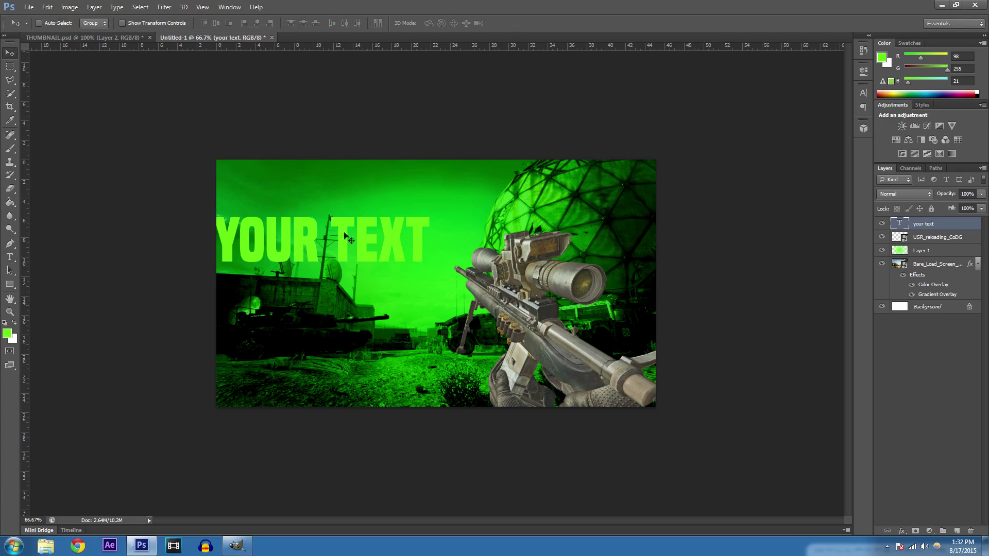
pyautogui.moveTo(344, 233); pyautogui.dragTo(371, 237)
pyautogui.press('t')
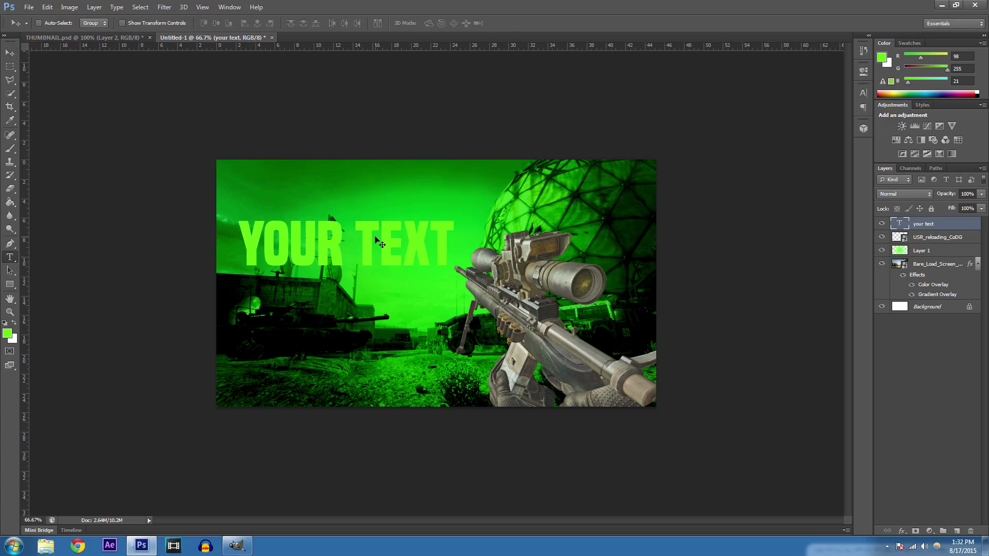
pyautogui.click(407, 250)
# Colour the title white and check the THUMBNAIL.psd reference design
pyautogui.hotkey('ctrl', 'a')
pyautogui.click(331, 23)
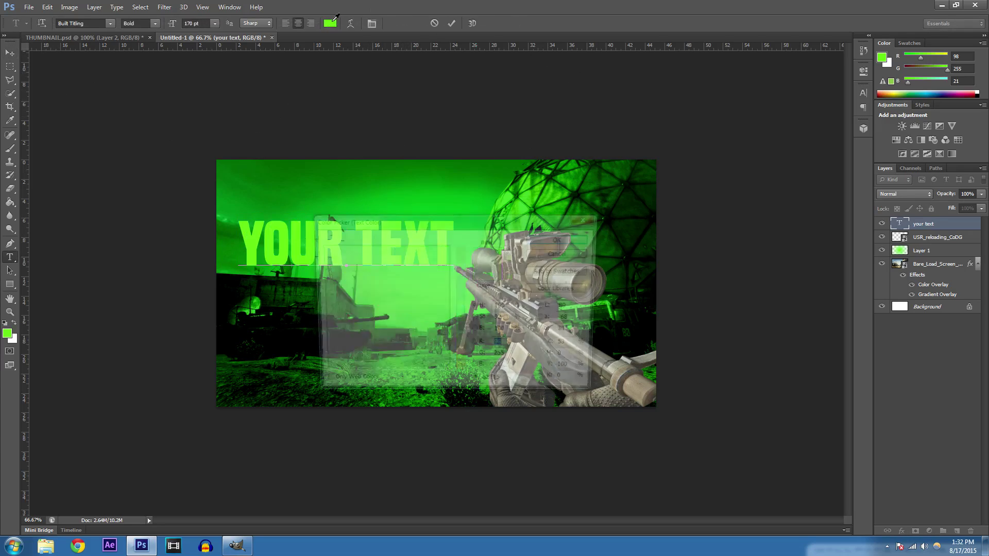
pyautogui.click(318, 247)
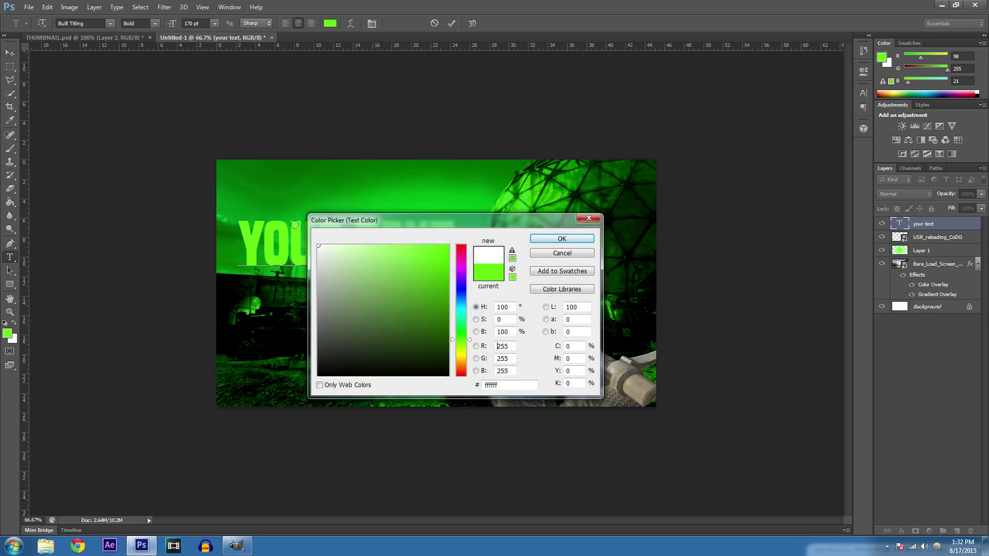
pyautogui.click(551, 240)
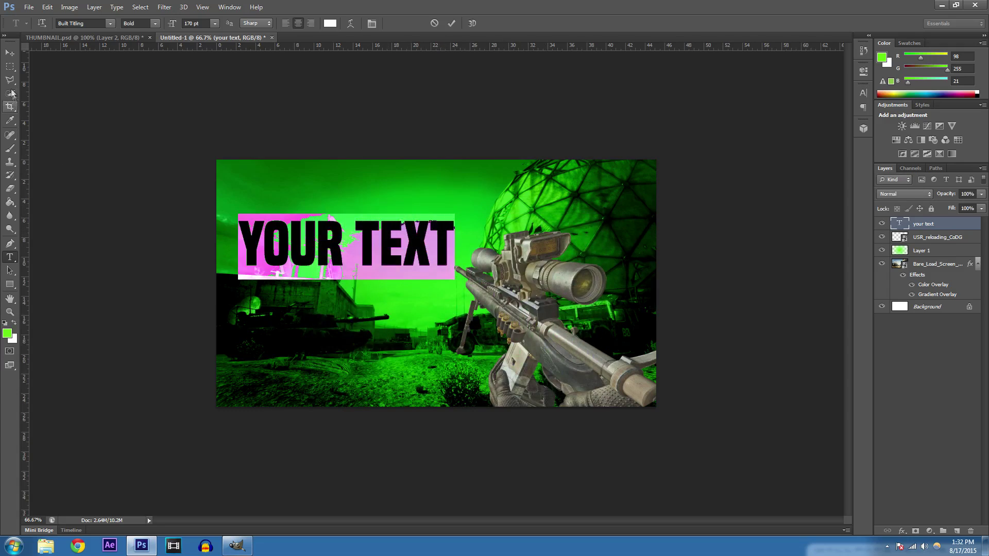
pyautogui.click(9, 52)
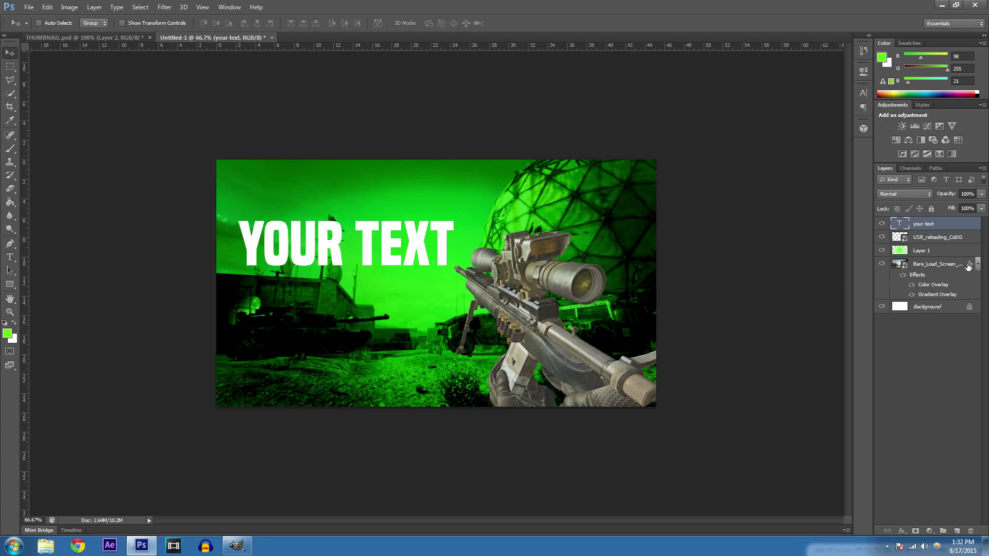
pyautogui.click(124, 40)
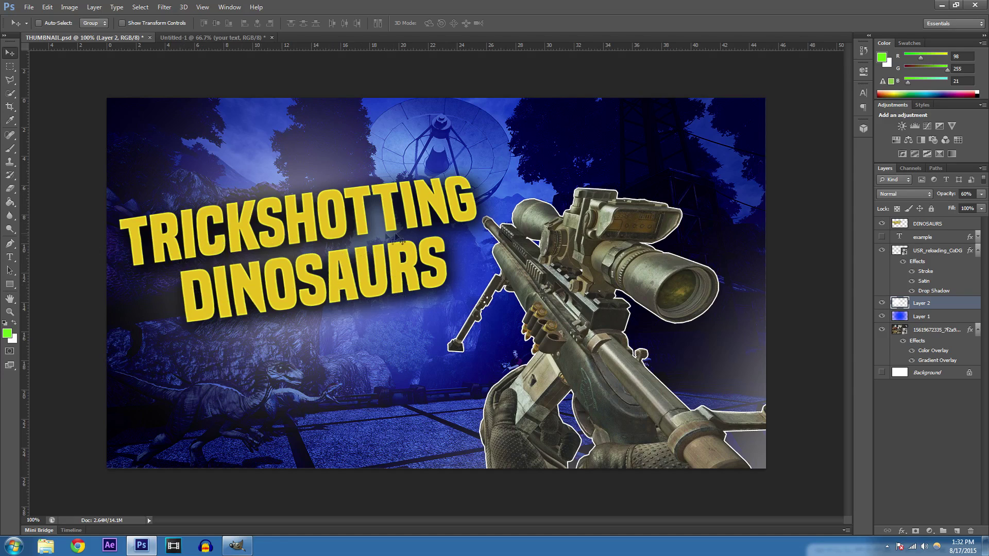
pyautogui.click(211, 38)
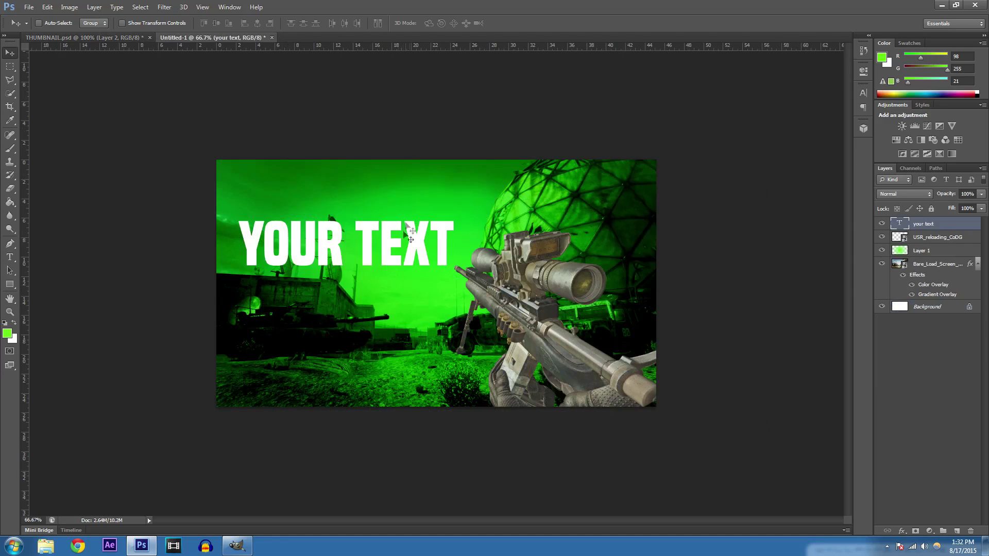
# Recolour the YOUR TEXT title red #ff0000 and open its Layer Style dialog
pyautogui.press('t')
pyautogui.click(396, 260)
pyautogui.hotkey('ctrl', 'a')
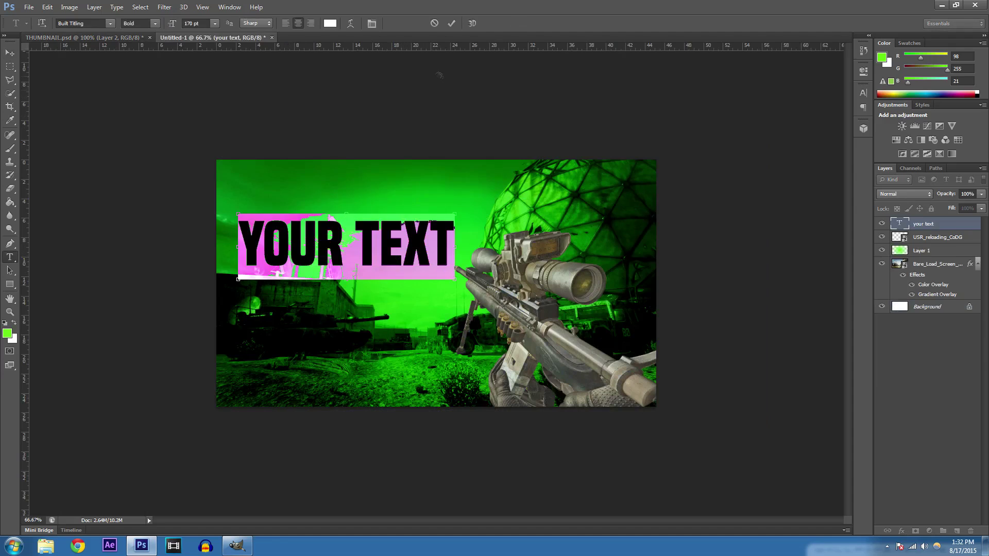
pyautogui.click(330, 23)
pyautogui.click(448, 248)
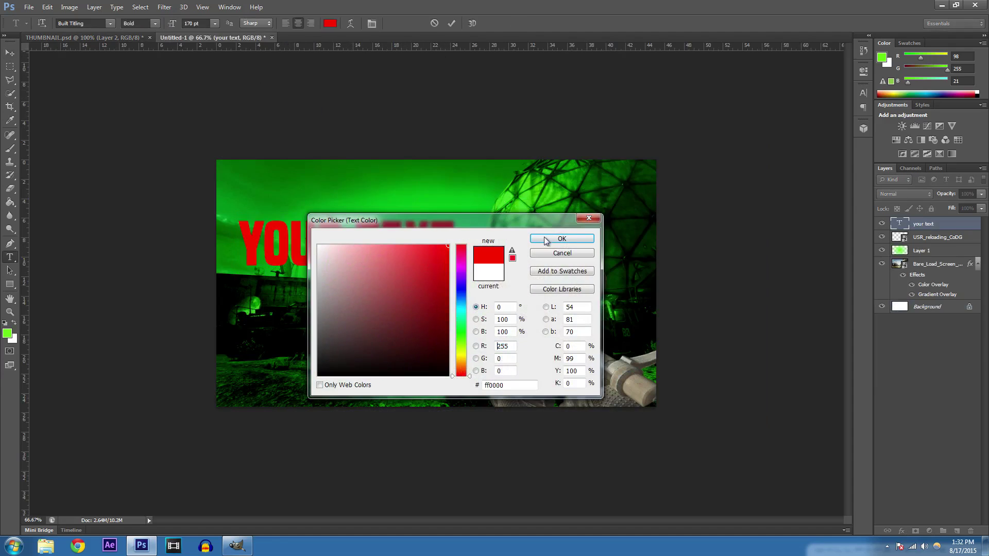
pyautogui.click(557, 241)
pyautogui.click(935, 227)
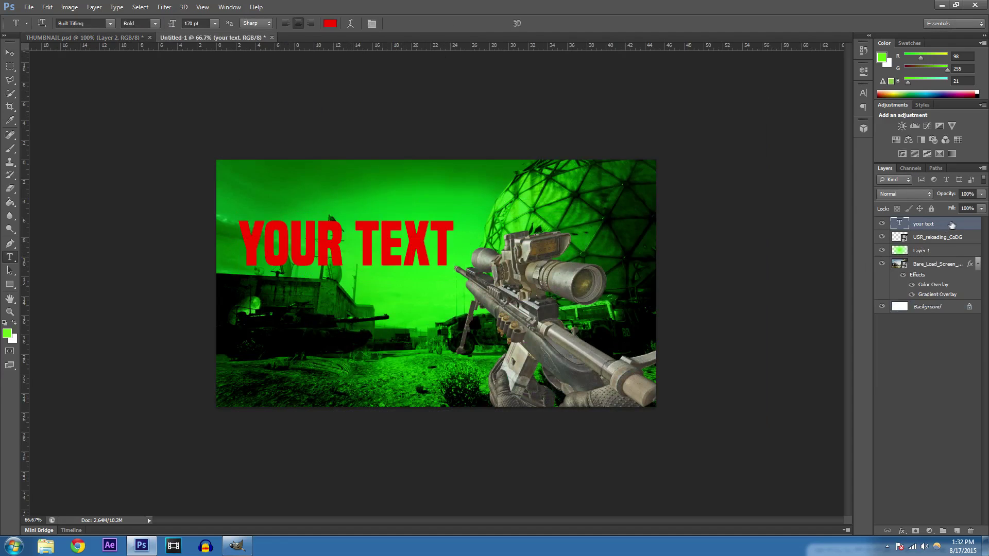
pyautogui.doubleClick(952, 224)
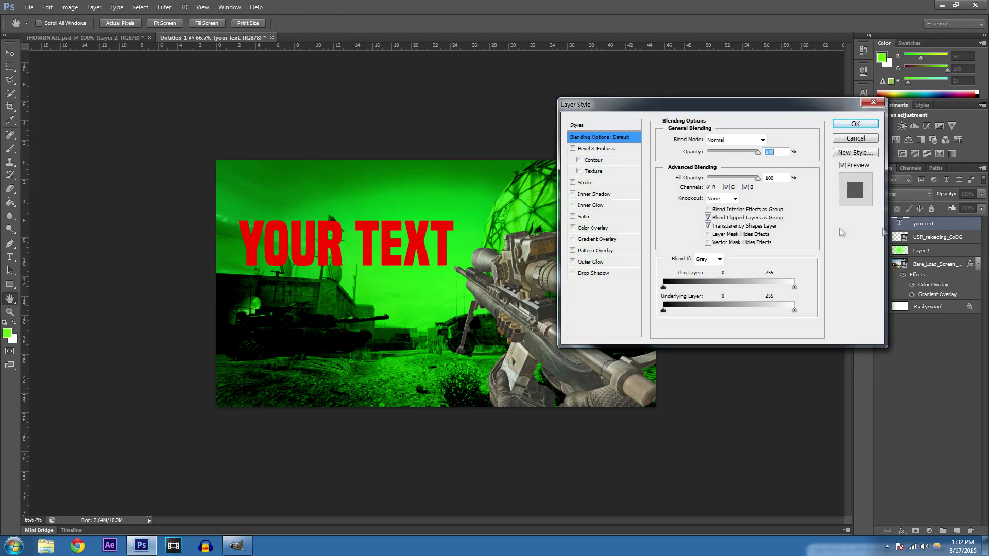
# Add a white Inner Glow (Screen, 75% opacity, 8% choke) to the red title
pyautogui.click(573, 205)
pyautogui.click(590, 206)
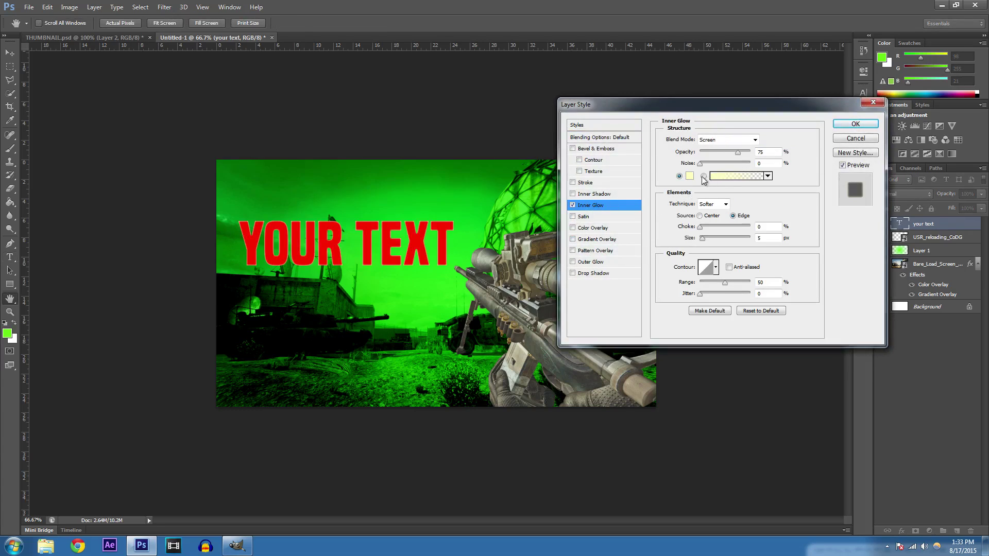
pyautogui.click(690, 176)
pyautogui.moveTo(327, 256); pyautogui.dragTo(318, 246)
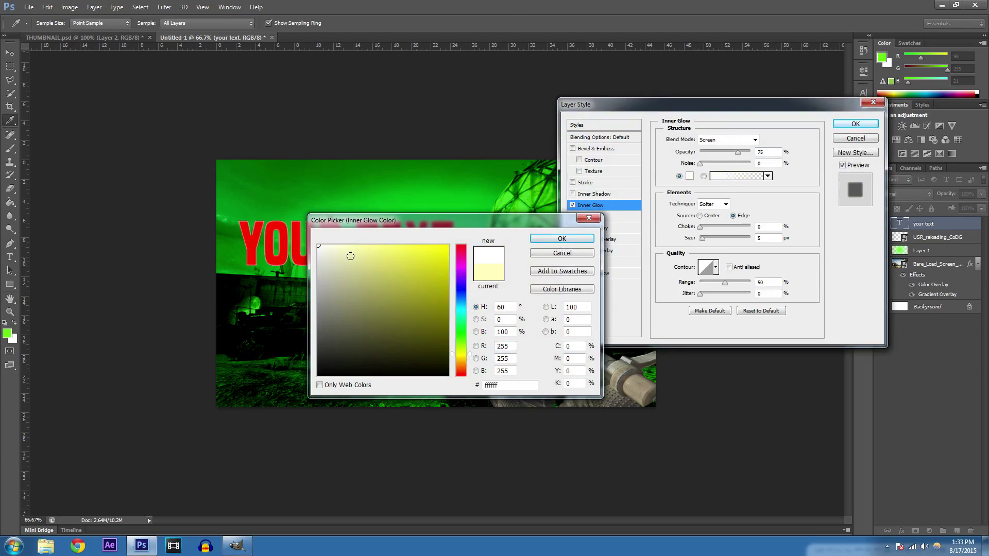
pyautogui.click(550, 239)
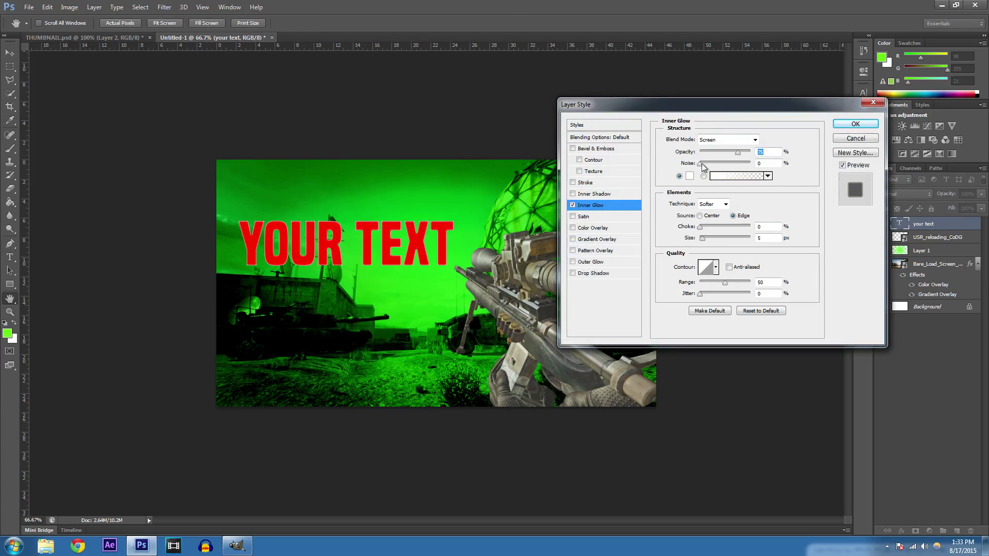
pyautogui.moveTo(700, 228); pyautogui.dragTo(708, 227)
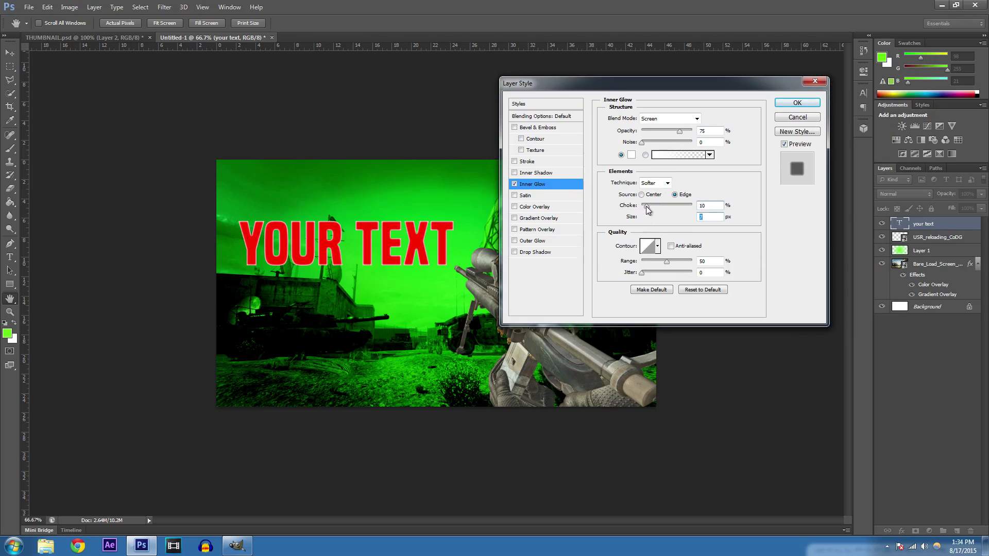
pyautogui.moveTo(647, 206); pyautogui.dragTo(646, 222)
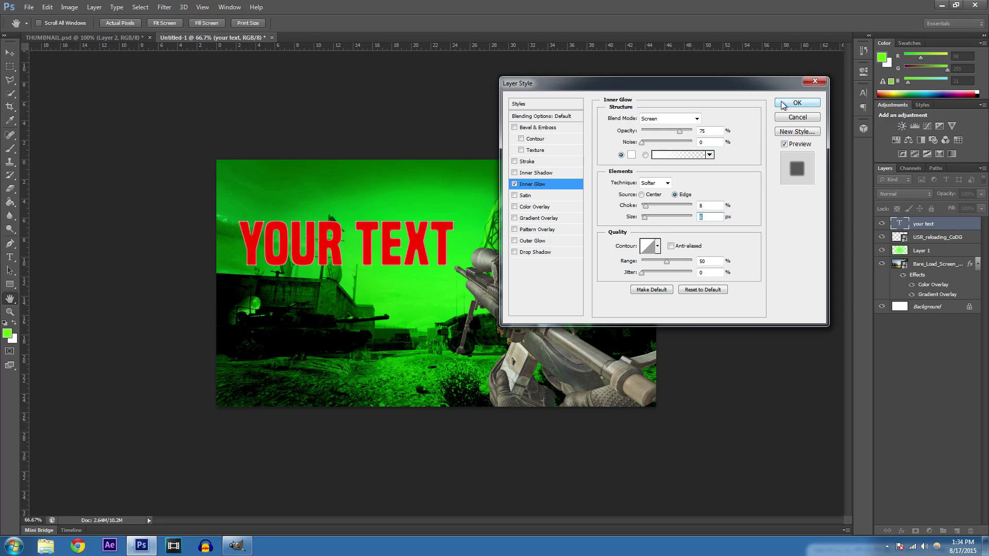
pyautogui.click(797, 103)
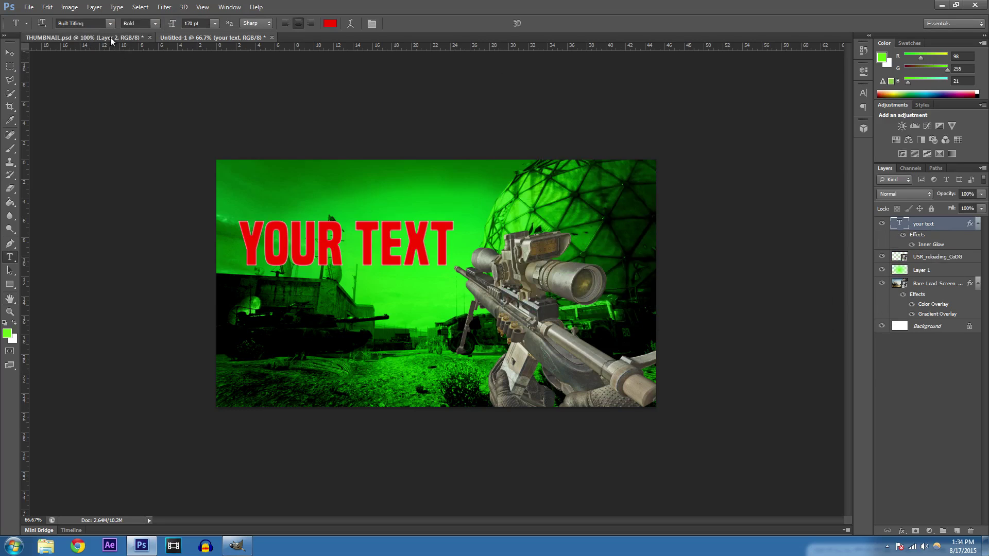
pyautogui.click(110, 37)
pyautogui.click(952, 237)
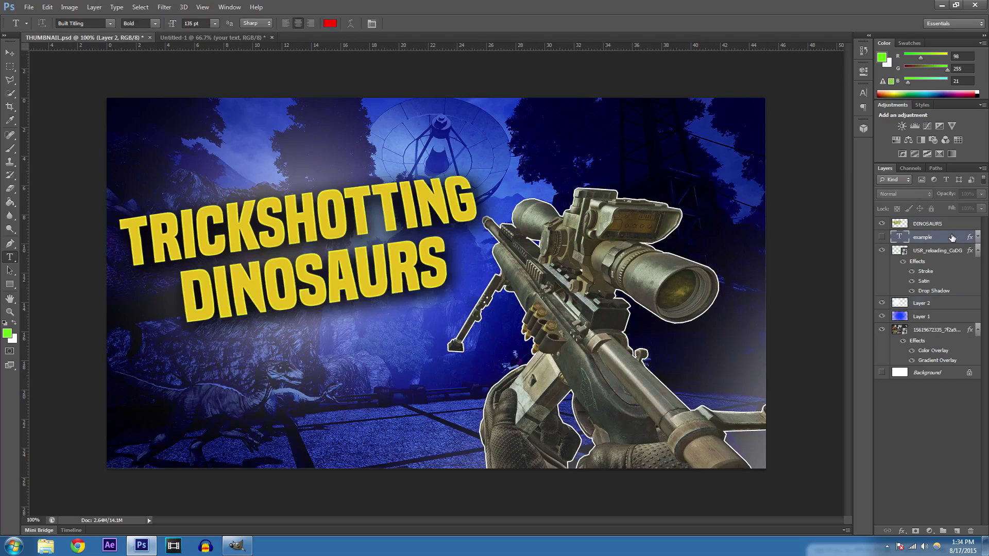
pyautogui.click(977, 238)
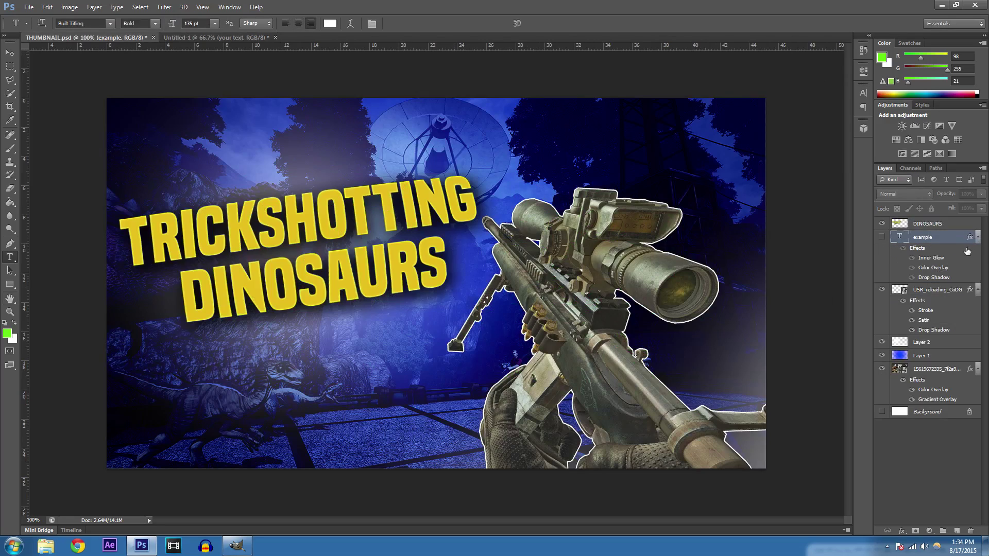
pyautogui.click(977, 240)
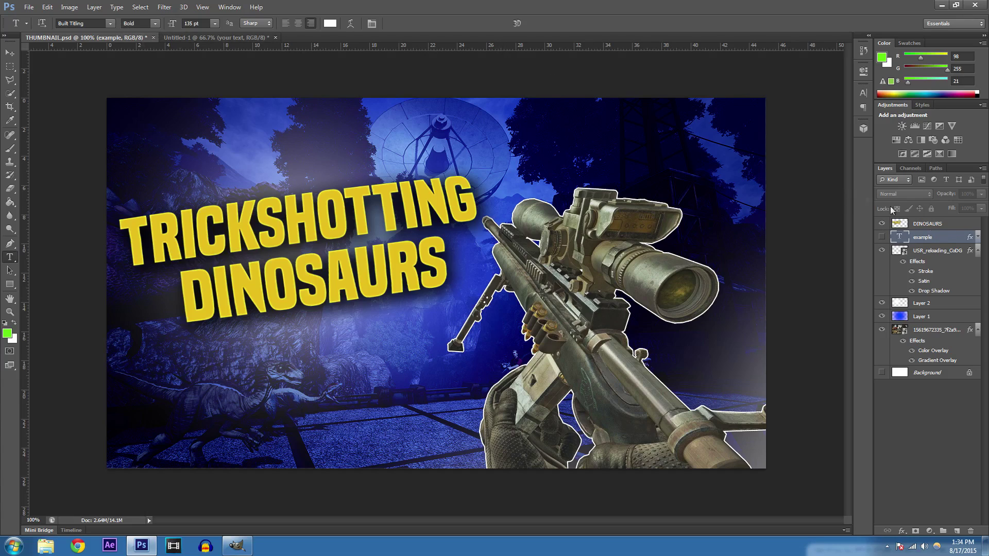
pyautogui.click(242, 38)
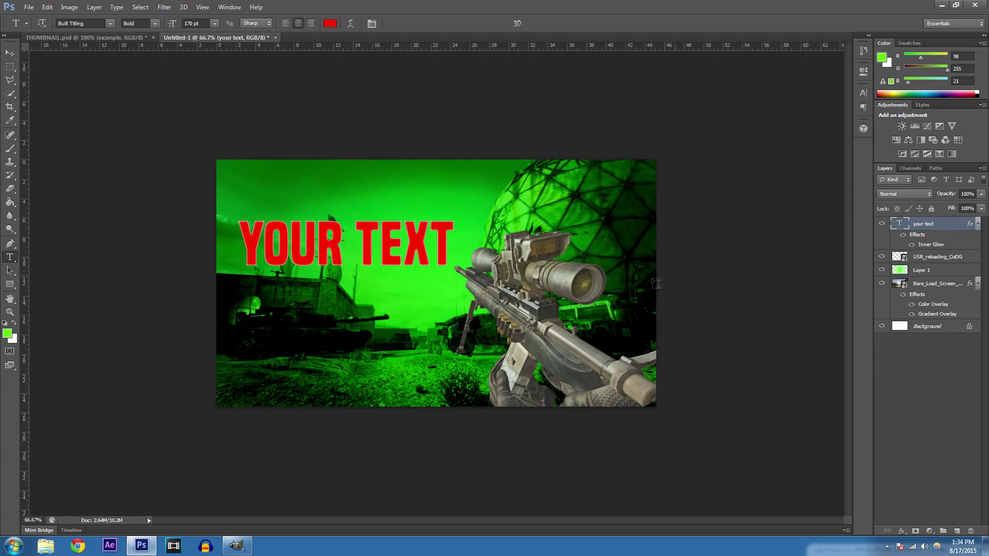
# Give the title a Multiply drop shadow at 75% opacity, 8 px distance and 54 px size
pyautogui.doubleClick(970, 226)
pyautogui.click(534, 252)
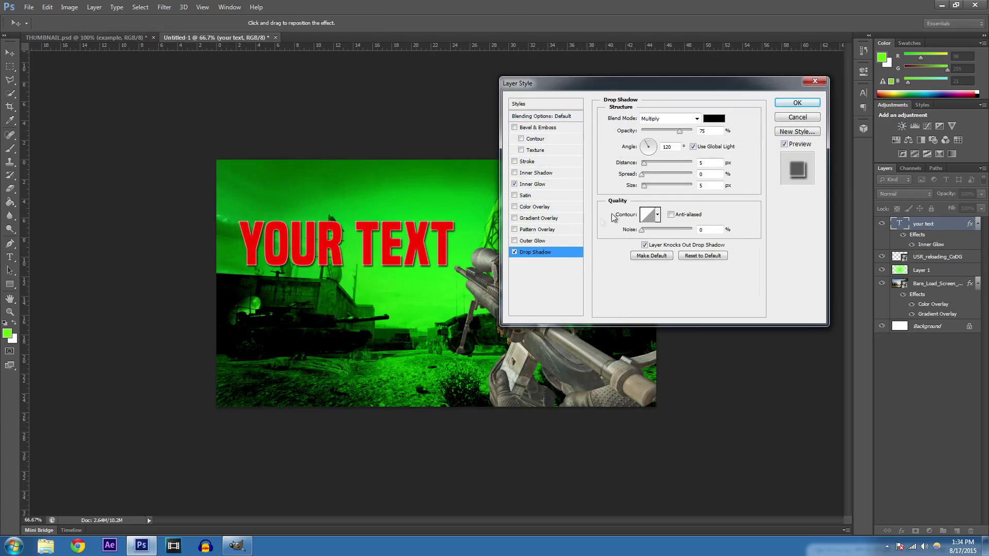
pyautogui.moveTo(644, 164); pyautogui.dragTo(660, 179)
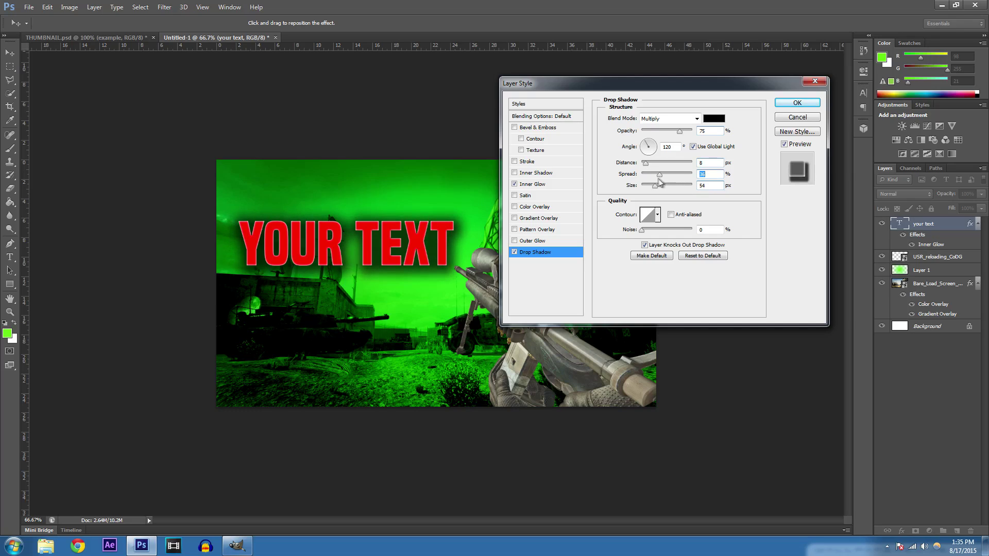
pyautogui.click(805, 105)
pyautogui.click(797, 104)
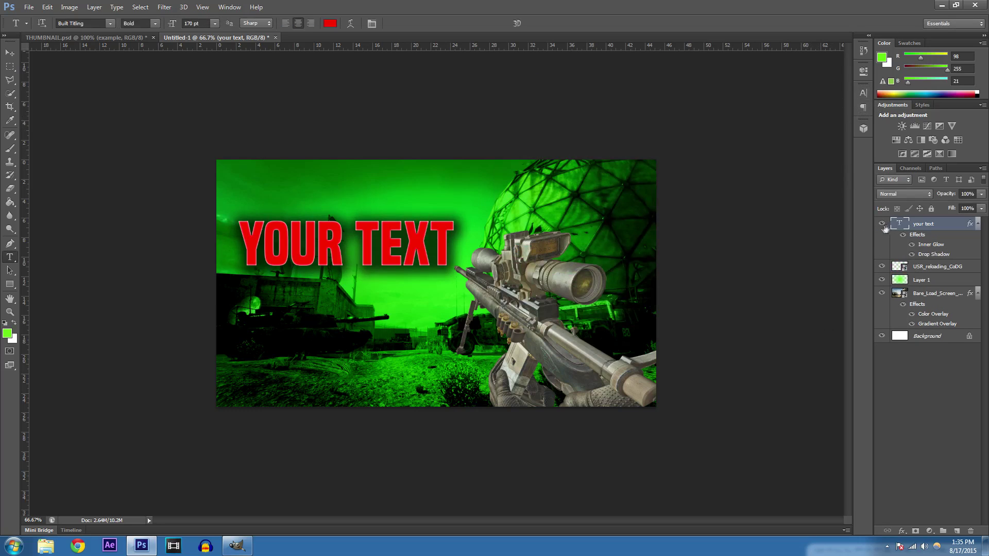
# Change the title's text colour to white, RGB 255,255,255
pyautogui.click(390, 236)
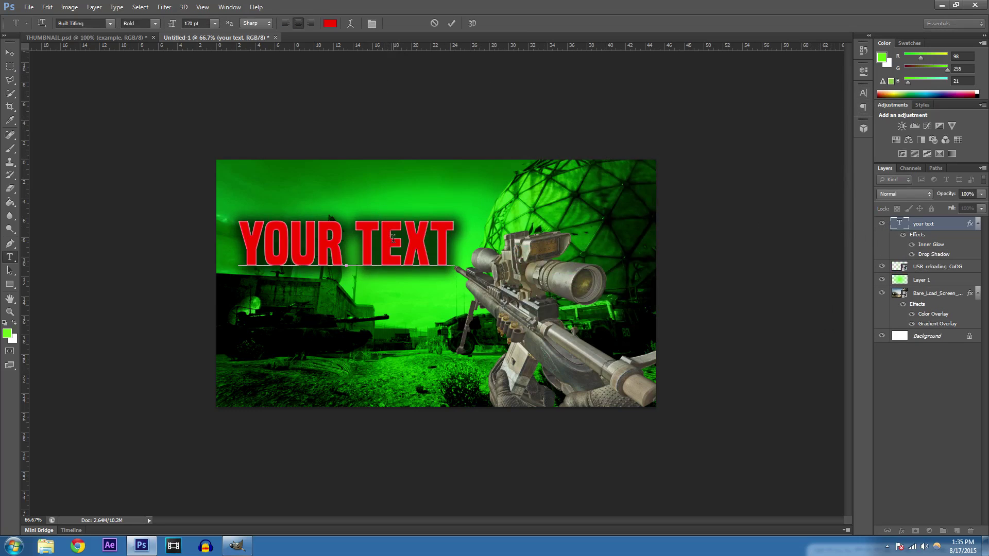
pyautogui.hotkey('ctrl', 'a')
pyautogui.click(330, 23)
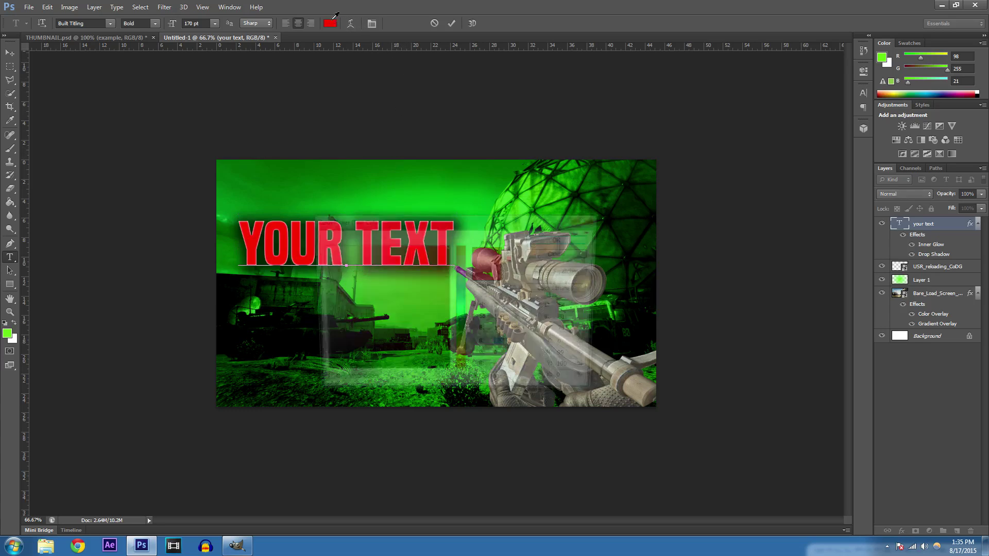
pyautogui.write('255')
pyautogui.press('Tab')
pyautogui.write('255')
pyautogui.press('Tab')
pyautogui.write('255')
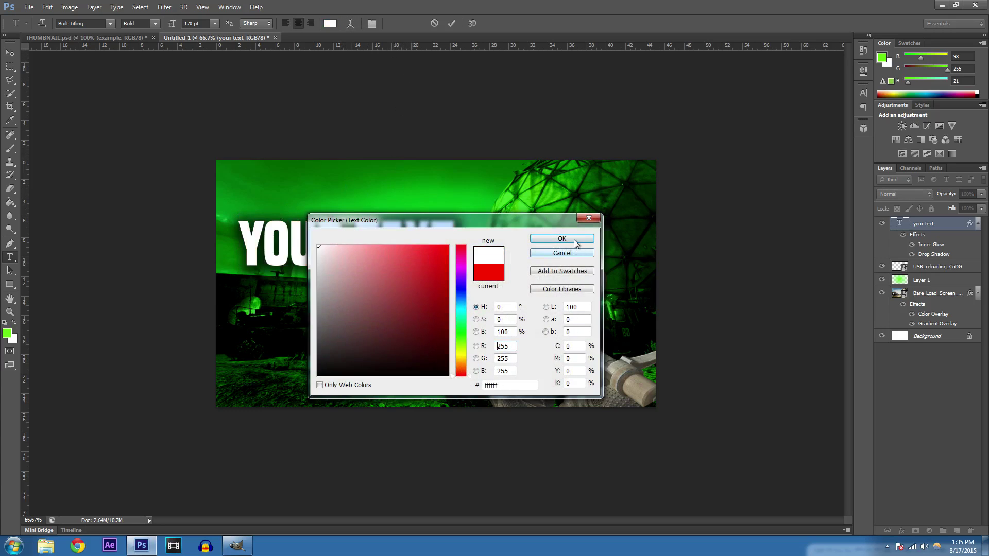
pyautogui.press('Return')
pyautogui.click(451, 23)
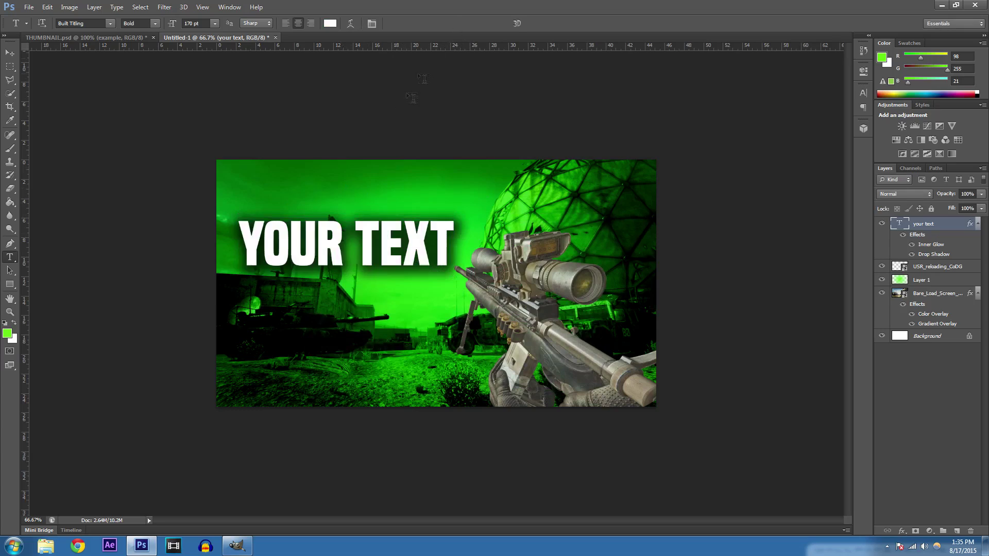
# Nudge the white title slightly right and collapse its effects list
pyautogui.click(10, 52)
pyautogui.moveTo(391, 249); pyautogui.dragTo(400, 249)
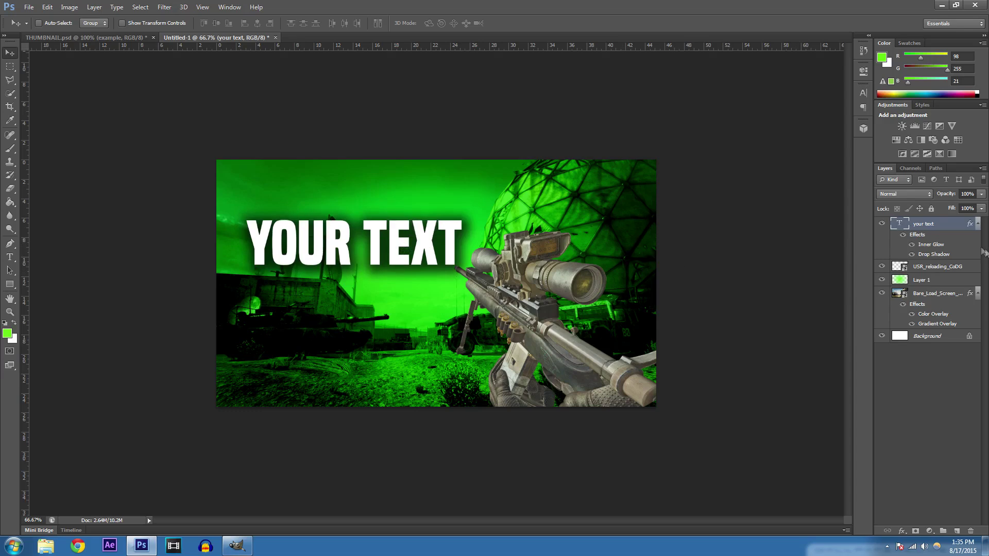
pyautogui.click(978, 225)
# Duplicate the title layer, move the copy below it and retype it as 'HERE'
pyautogui.hotkey('ctrl', 'j')
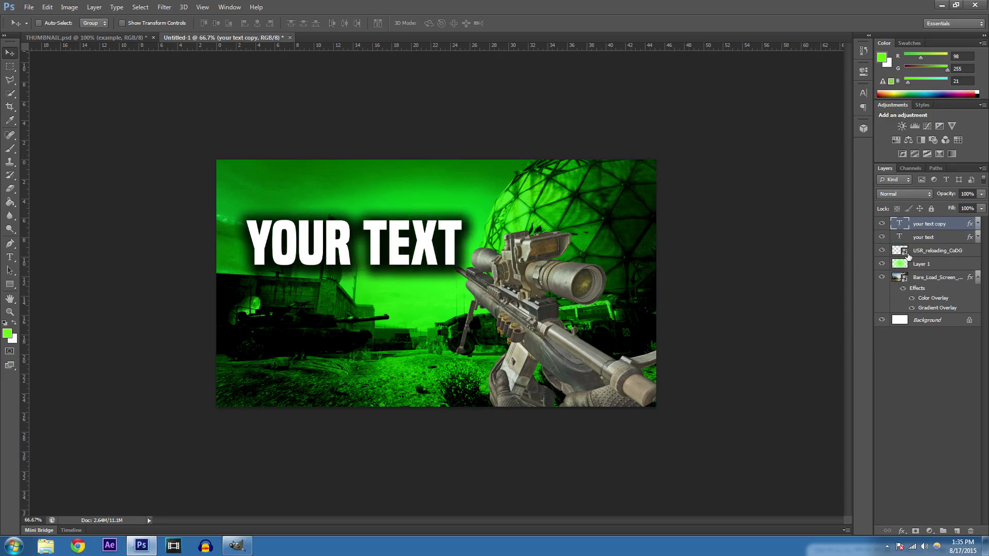
pyautogui.moveTo(376, 241); pyautogui.dragTo(377, 294)
pyautogui.press('t')
pyautogui.click(363, 287)
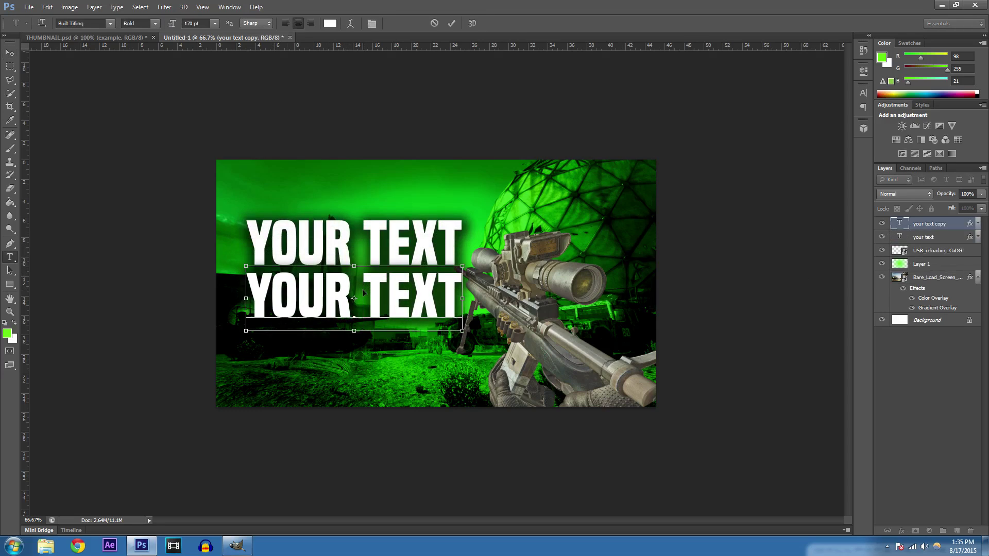
pyautogui.hotkey('ctrl', 'a')
pyautogui.write('HERE')
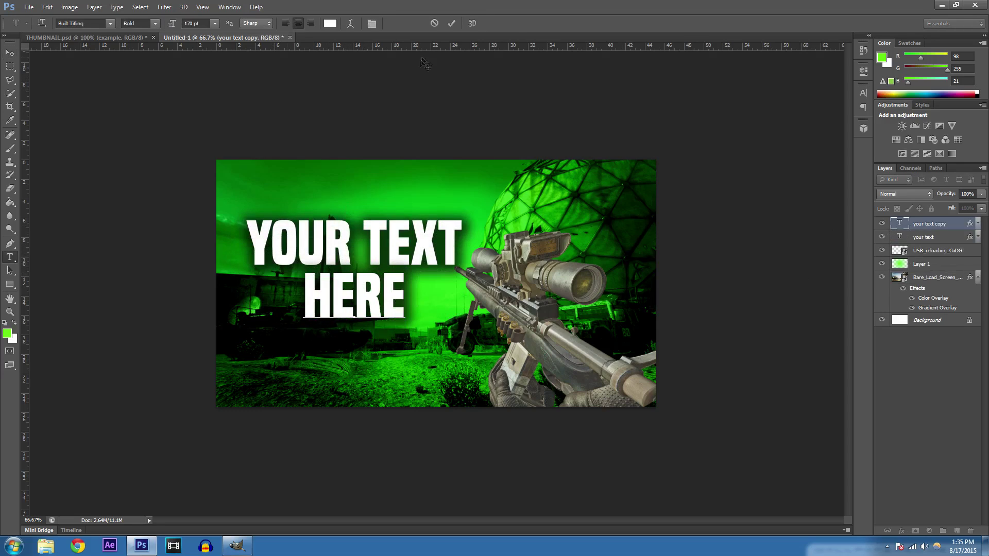
pyautogui.click(451, 23)
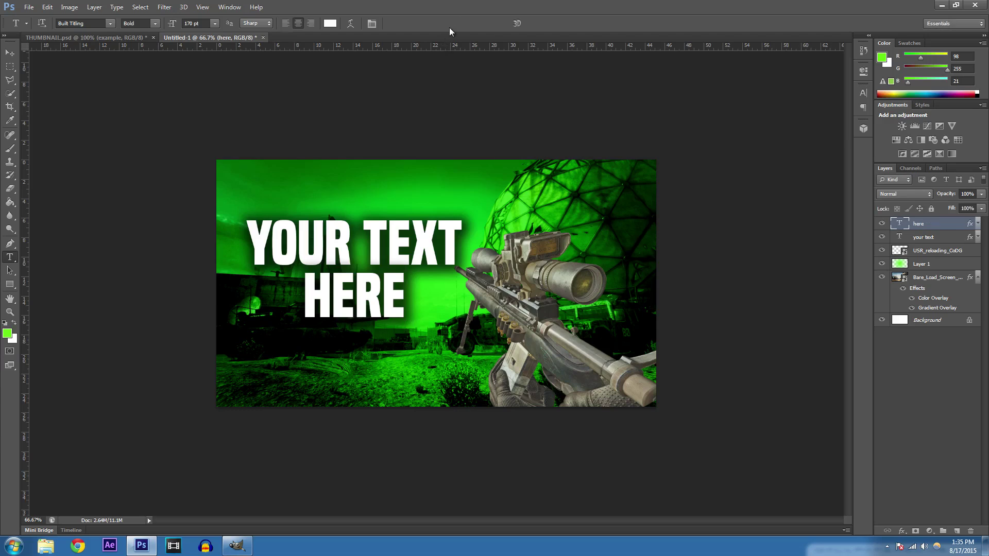
pyautogui.doubleClick(976, 256)
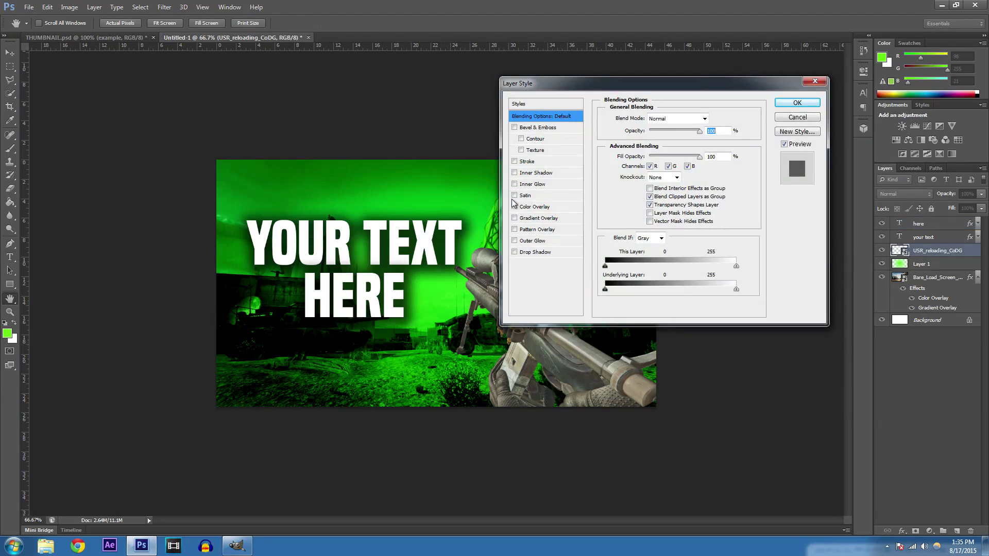
# Add a Satin effect to the rifle in Soft Light blending at 27% opacity
pyautogui.click(534, 200)
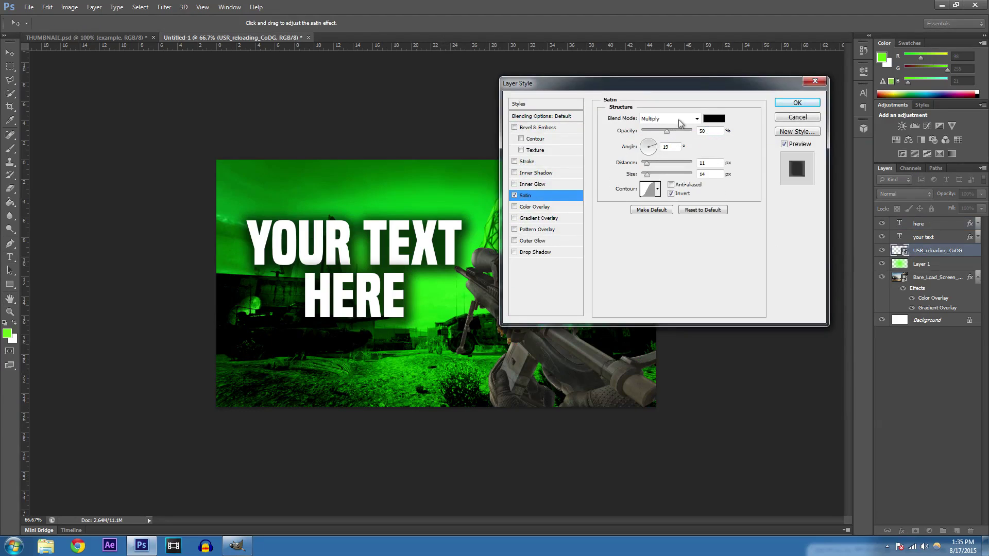
pyautogui.click(680, 120)
pyautogui.click(681, 122)
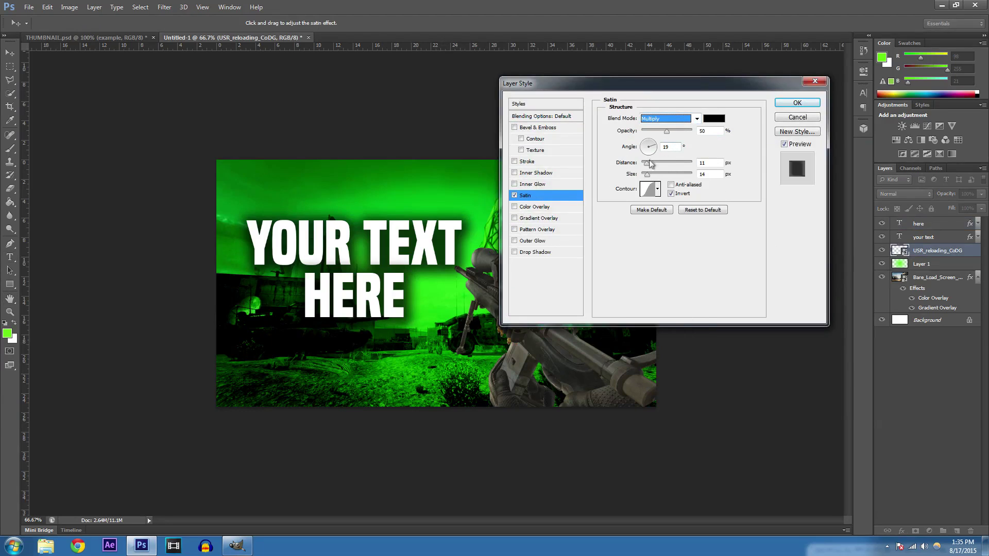
pyautogui.moveTo(667, 131); pyautogui.dragTo(662, 133)
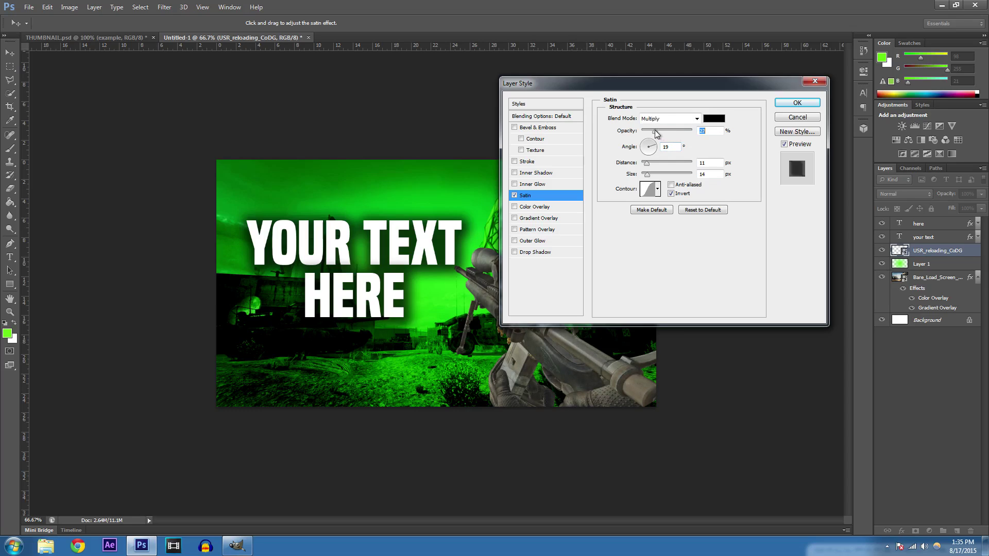
pyautogui.click(683, 120)
pyautogui.click(656, 259)
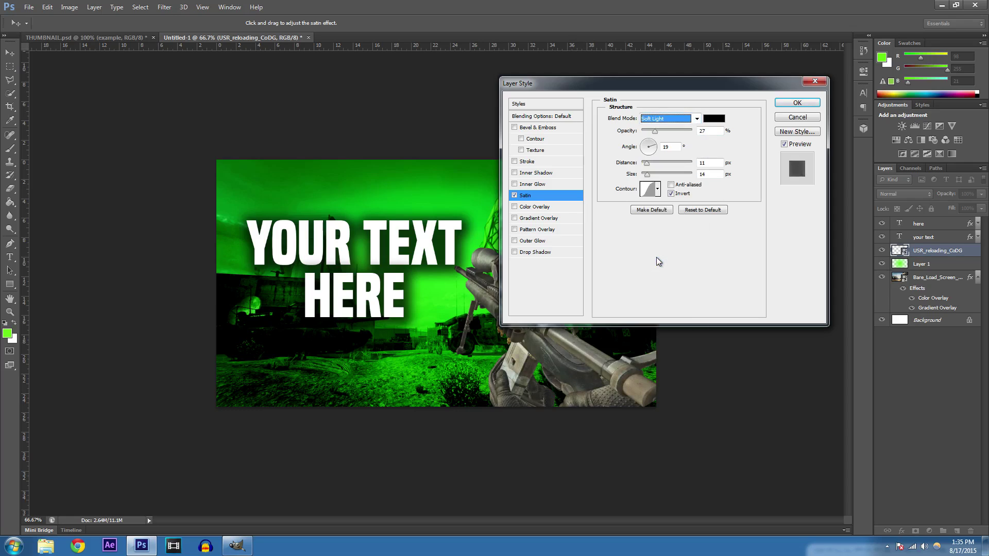
pyautogui.moveTo(722, 90); pyautogui.dragTo(684, 169)
pyautogui.click(758, 182)
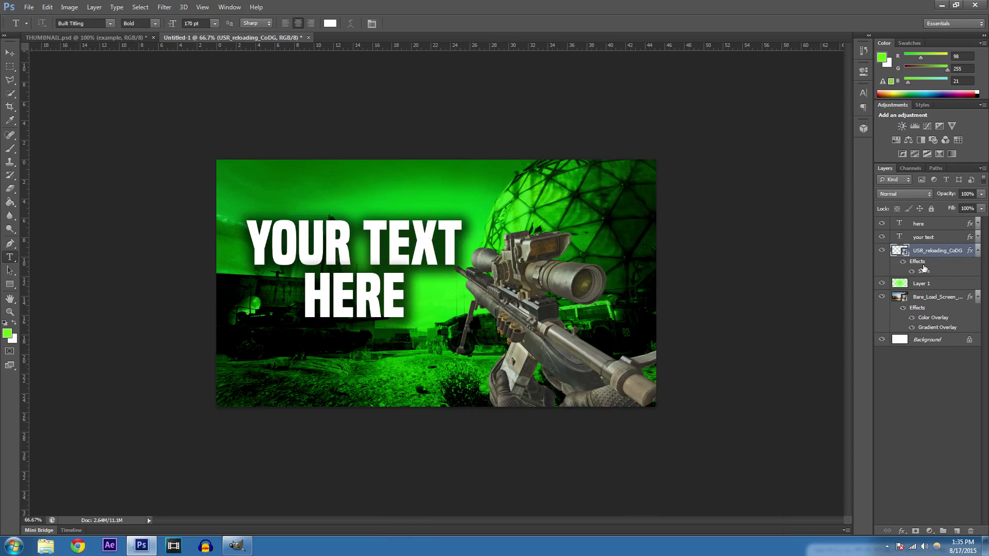
# Give the rifle cutout a thin white outside Stroke
pyautogui.doubleClick(970, 254)
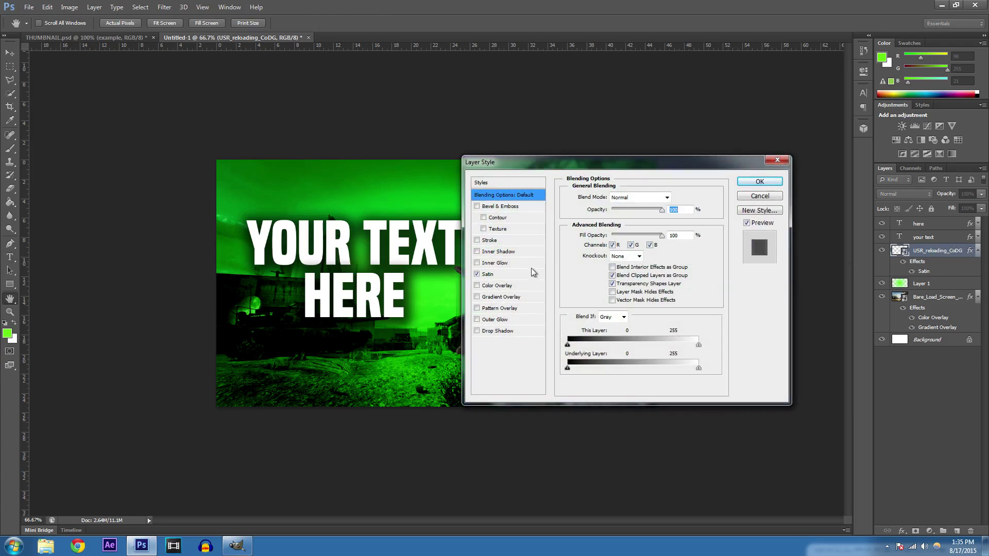
pyautogui.click(500, 241)
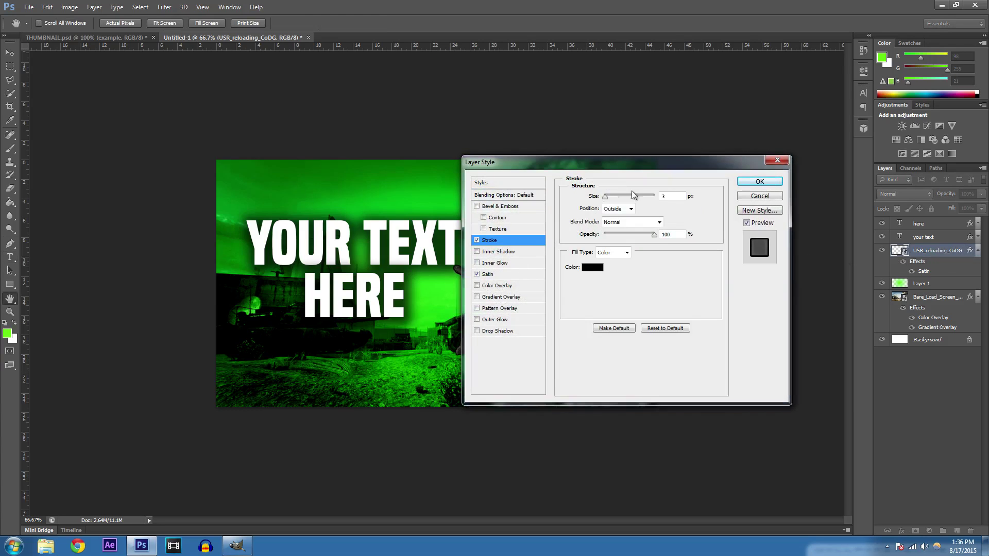
pyautogui.click(592, 266)
pyautogui.click(318, 240)
pyautogui.click(566, 238)
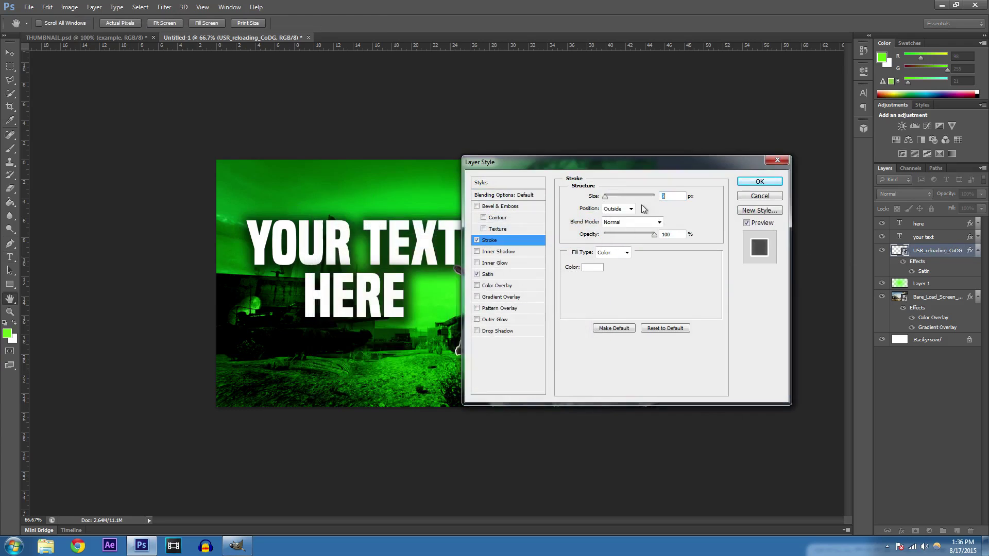
pyautogui.moveTo(625, 163)
pyautogui.mouseDown()
pyautogui.moveTo(801, 64)
pyautogui.moveTo(762, 69)
pyautogui.moveTo(746, 93)
pyautogui.mouseUp()
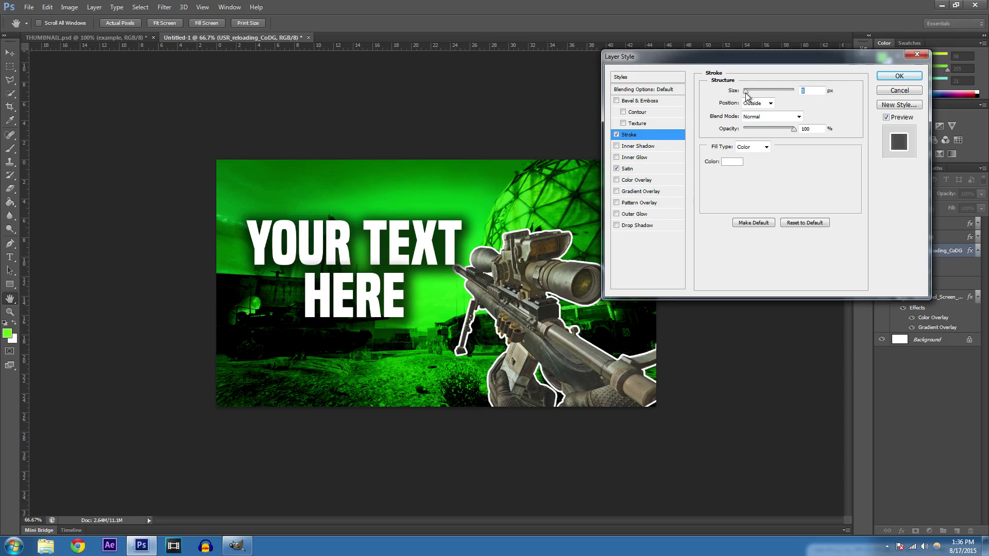
pyautogui.click(897, 77)
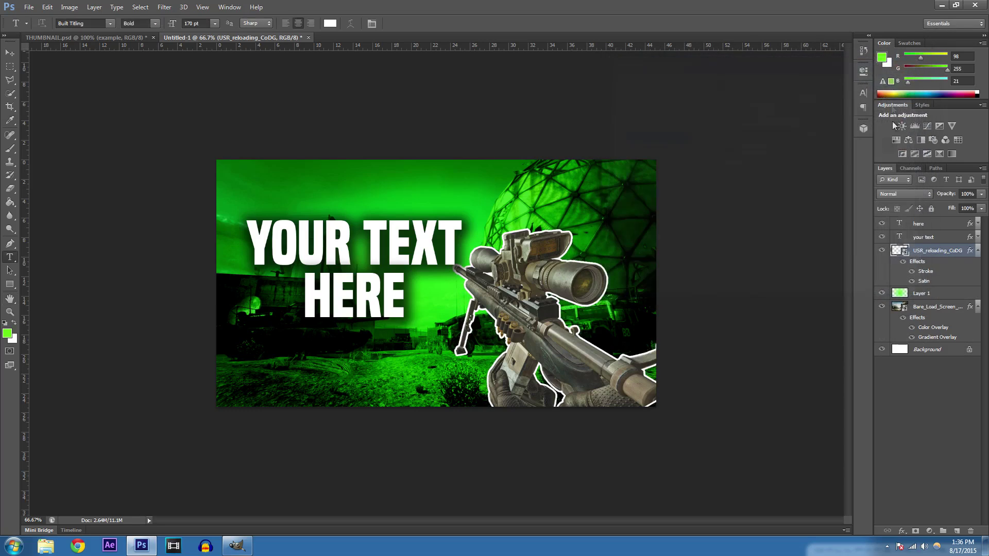
pyautogui.click(979, 251)
# Add Layer 2 above Layer 1 and set up a white 432 px soft round brush
pyautogui.click(947, 269)
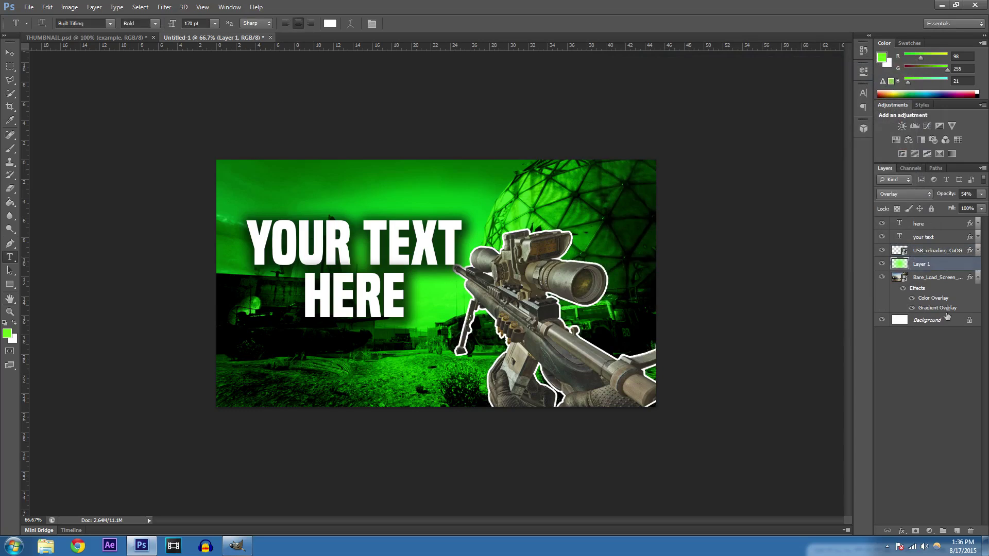
pyautogui.click(956, 531)
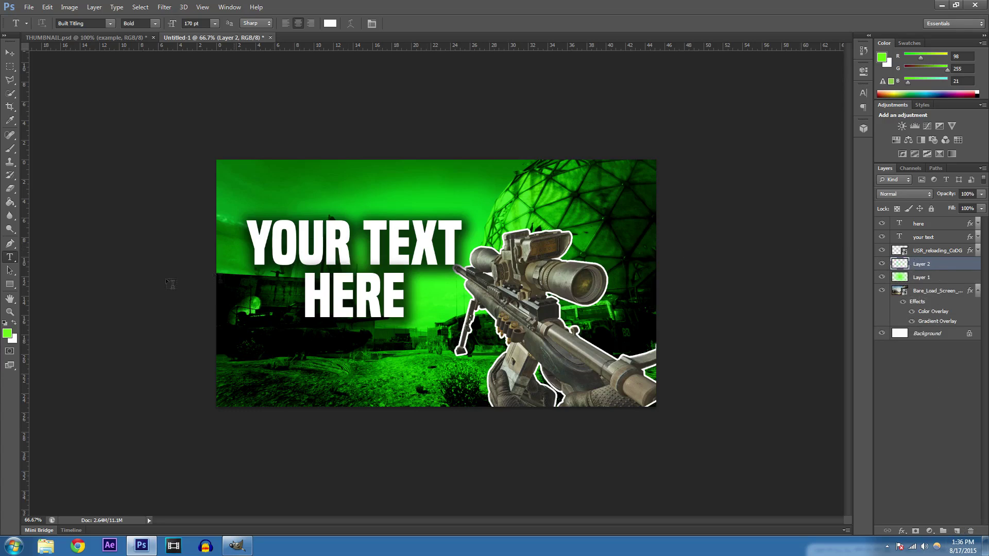
pyautogui.click(13, 323)
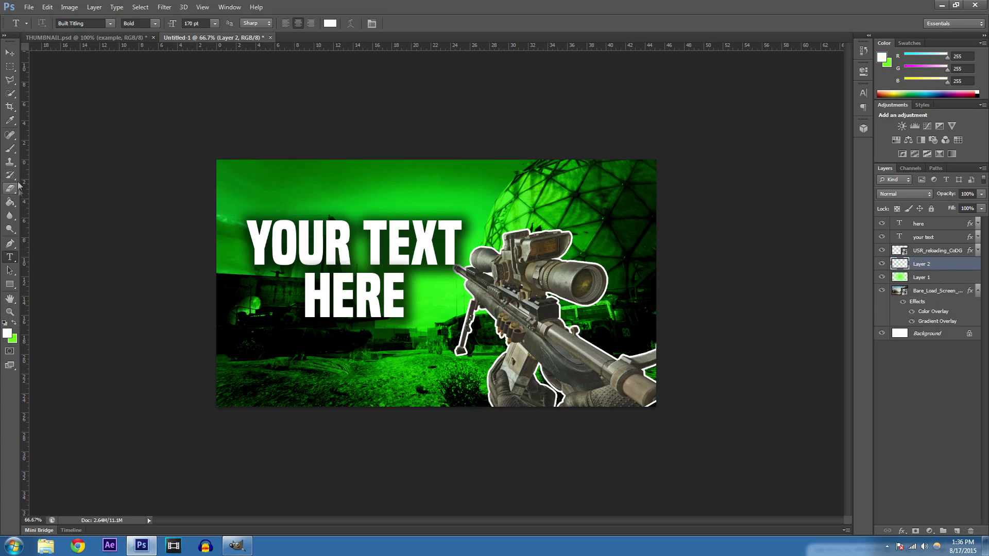
pyautogui.click(10, 148)
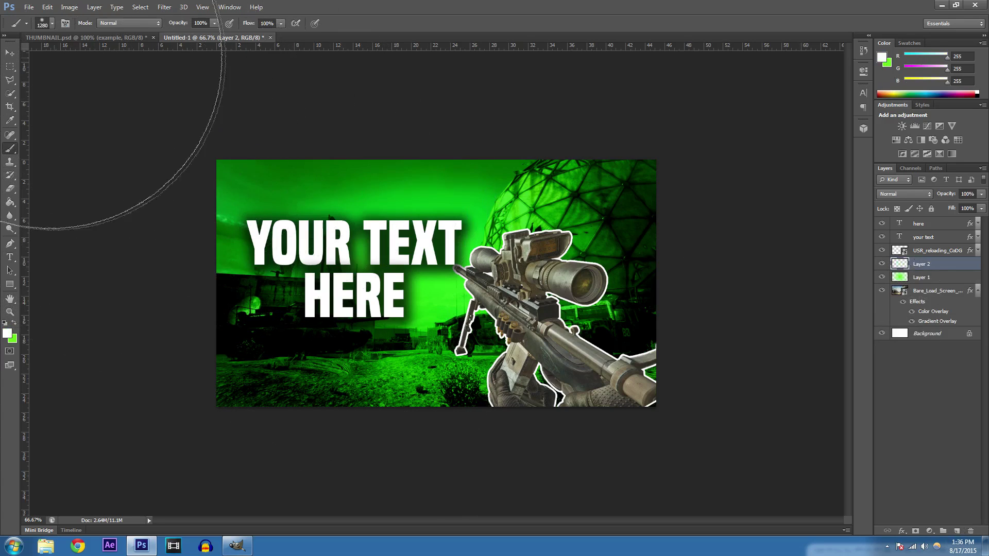
pyautogui.click(46, 22)
pyautogui.click(40, 53)
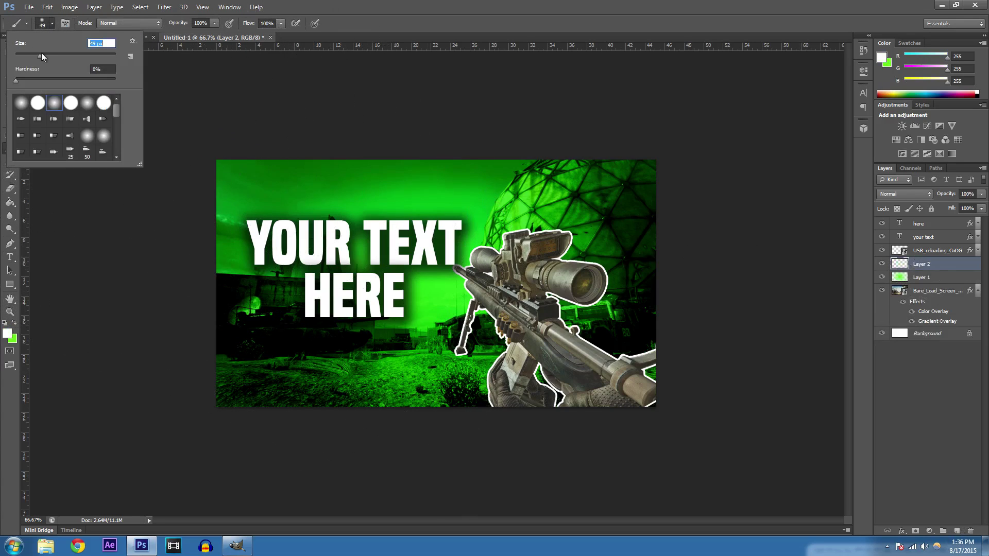
pyautogui.click(72, 56)
pyautogui.moveTo(98, 55); pyautogui.dragTo(103, 56)
pyautogui.click(379, 340)
# Paint soft white haze around the title, the rifle and down the right edge
pyautogui.click(291, 268)
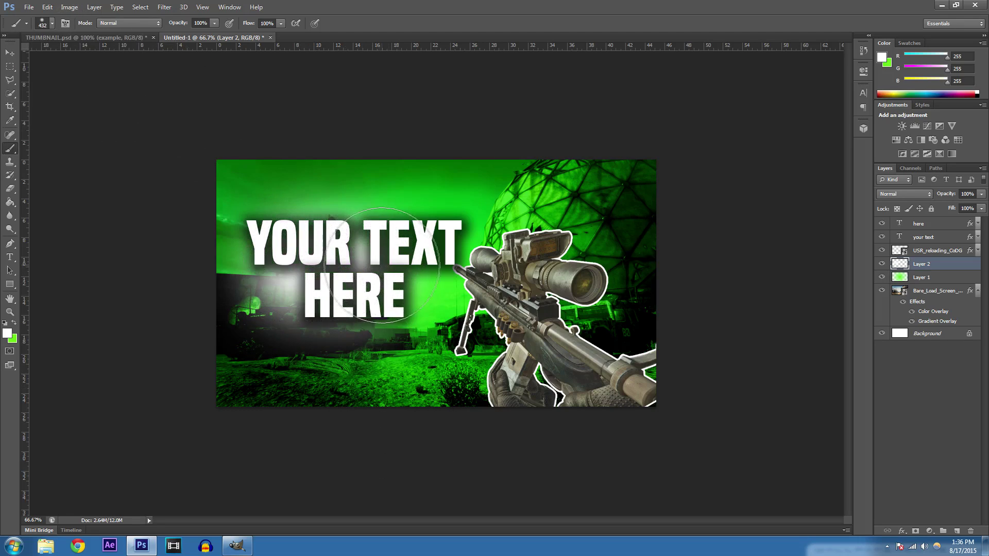
pyautogui.click(394, 266)
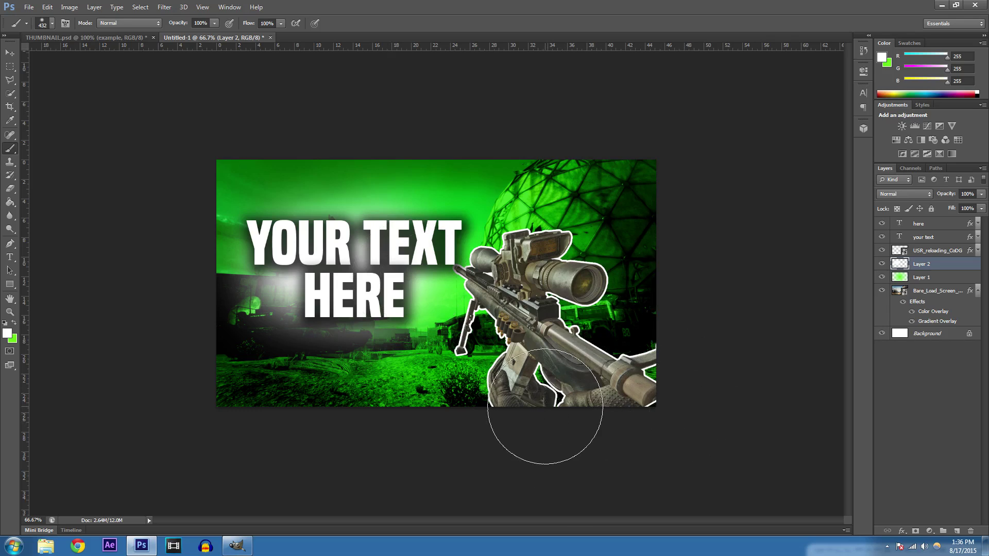
pyautogui.click(644, 337)
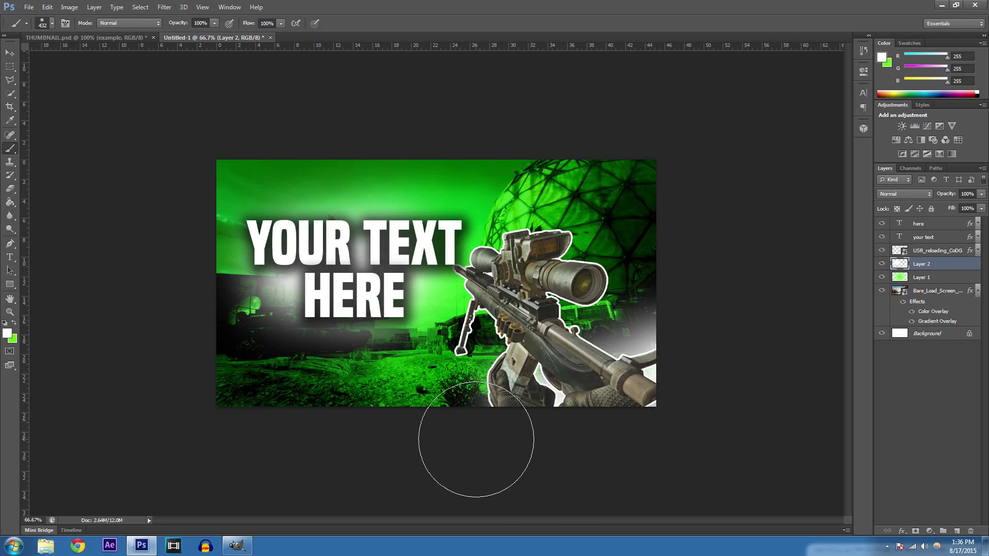
pyautogui.click(505, 391)
pyautogui.click(576, 332)
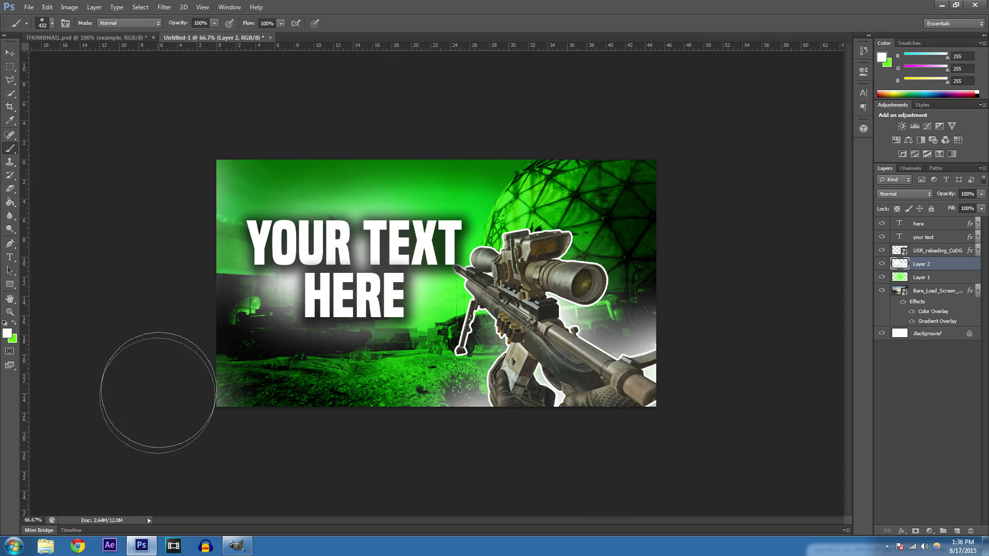
pyautogui.click(663, 160)
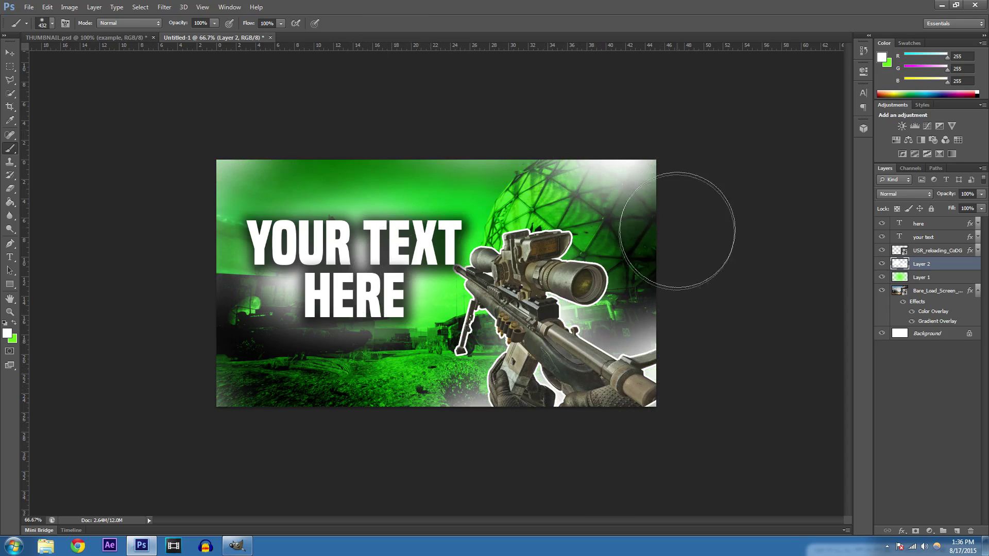
pyautogui.moveTo(673, 221); pyautogui.dragTo(670, 330)
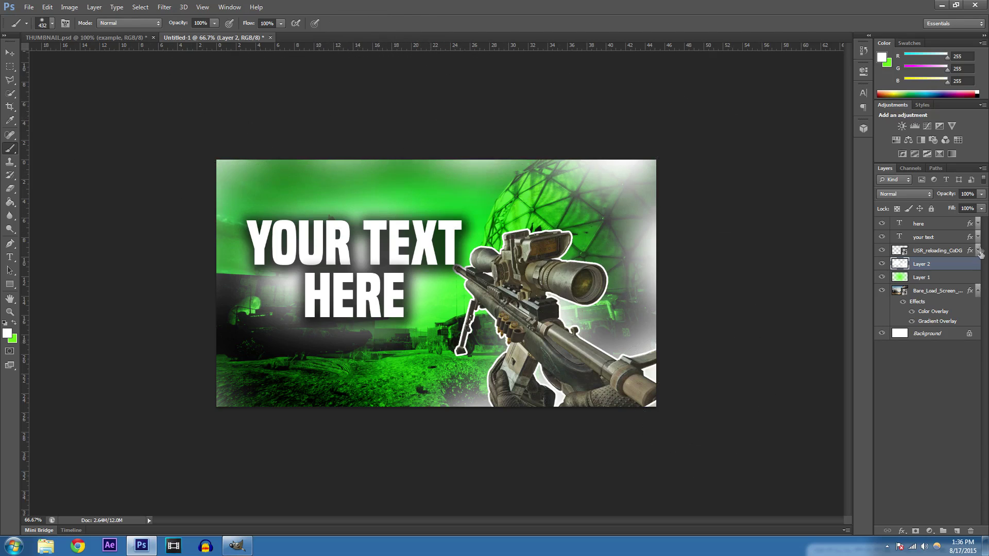
# Try Overlay, Multiply and Screen blending on Layer 2, then return it to Normal
pyautogui.click(921, 195)
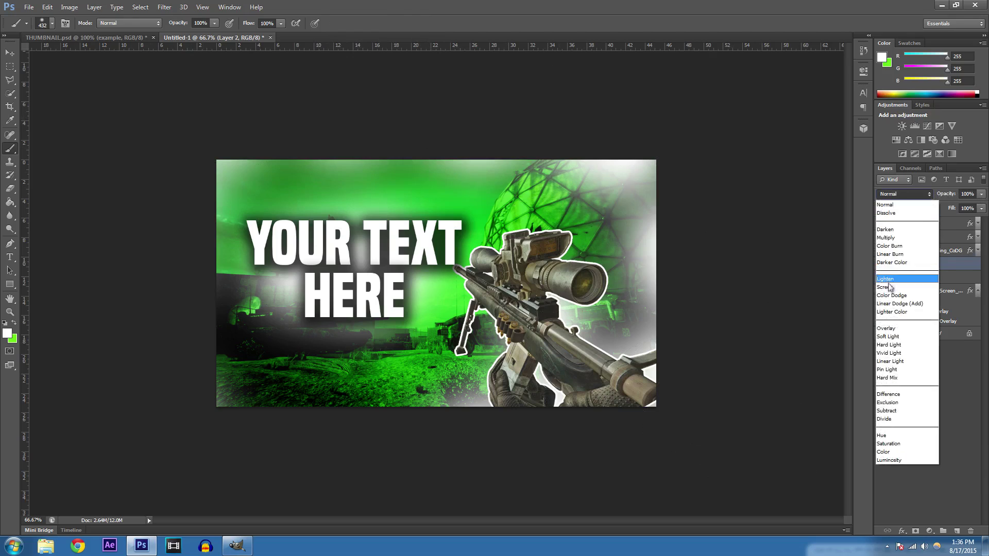
pyautogui.click(897, 334)
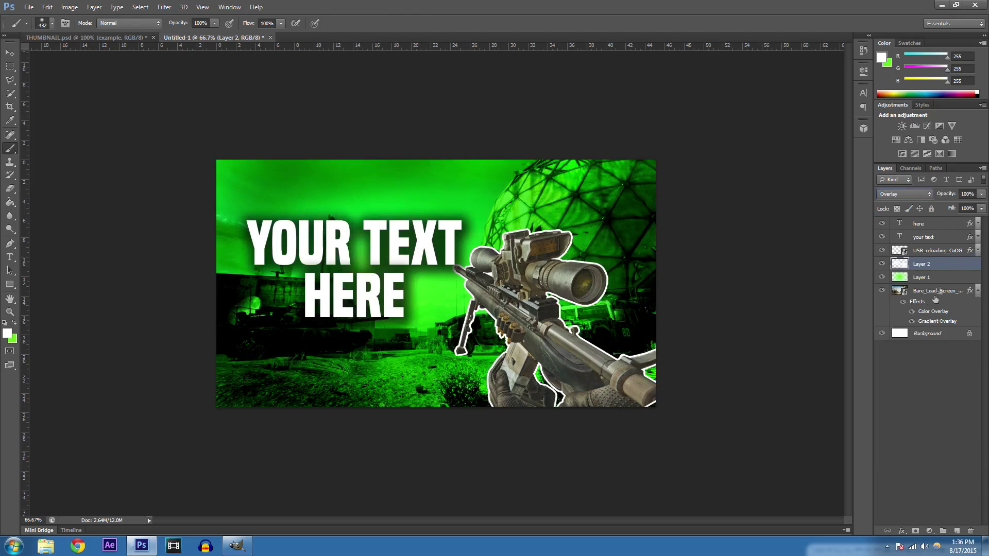
pyautogui.click(931, 196)
pyautogui.click(905, 241)
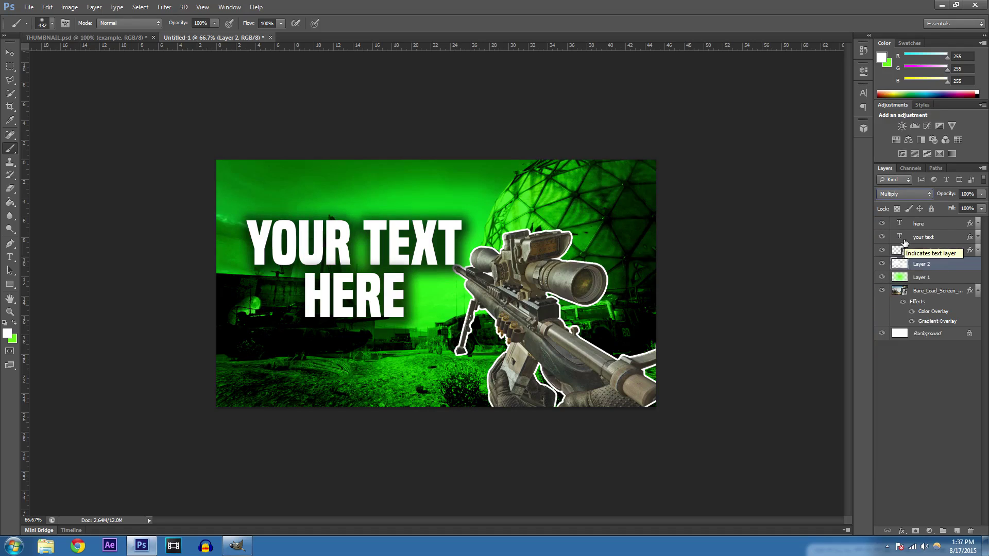
pyautogui.hotkey('shift', '+')
pyautogui.hotkey('shift', '+')
pyautogui.hotkey('shift', '+')
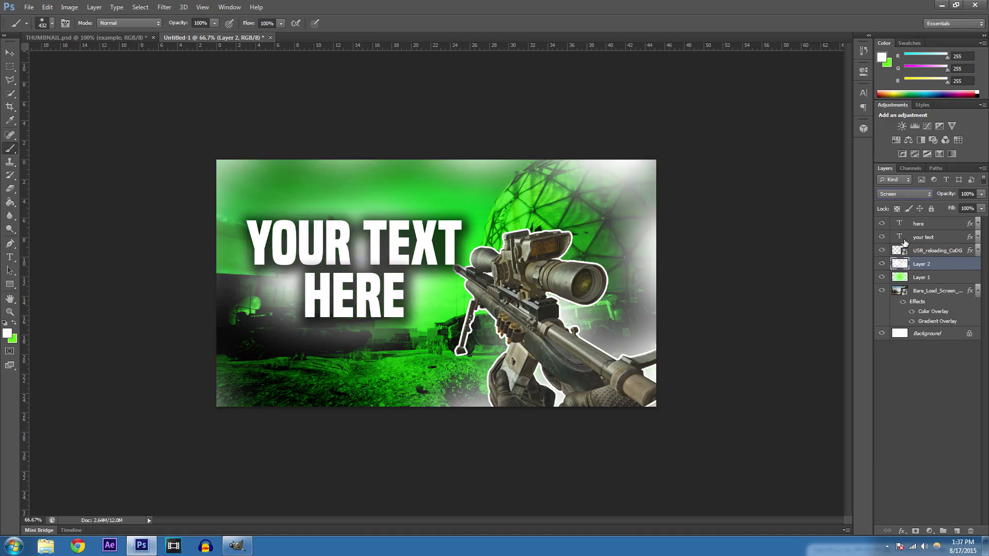
pyautogui.hotkey('shift', '+')
pyautogui.hotkey('shift', '+')
pyautogui.hotkey('shift', '+')
pyautogui.hotkey('shift', '+')
pyautogui.hotkey('shift', '+')
pyautogui.hotkey('shift', '+')
pyautogui.hotkey('shift', '+')
pyautogui.hotkey('shift', '+')
pyautogui.hotkey('shift', '+')
pyautogui.hotkey('shift', '+')
pyautogui.hotkey('shift', '+')
pyautogui.hotkey('shift', '+')
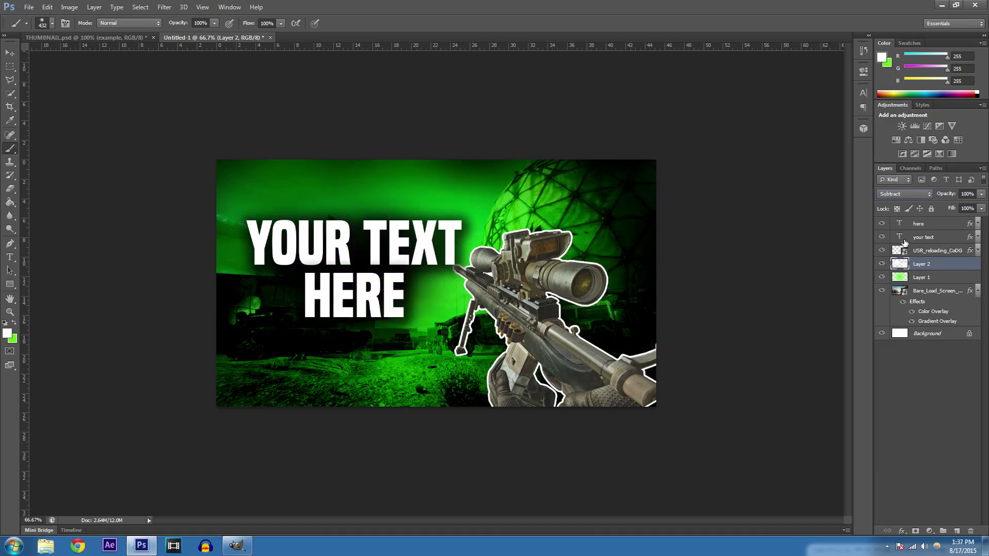
pyautogui.hotkey('shift', '+')
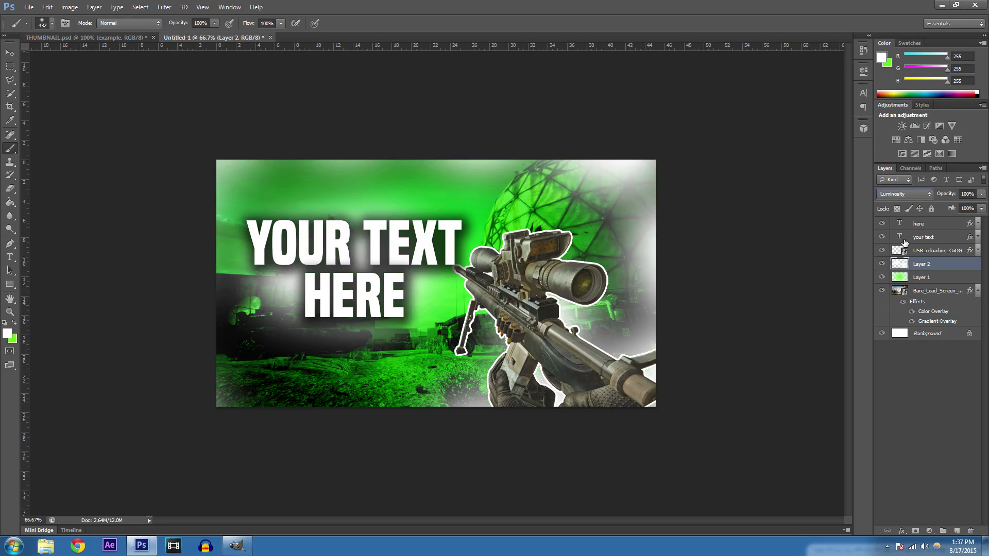
pyautogui.click(903, 195)
pyautogui.click(907, 206)
# Lower Layer 2's opacity to 71%
pyautogui.click(981, 208)
pyautogui.moveTo(970, 207); pyautogui.dragTo(957, 208)
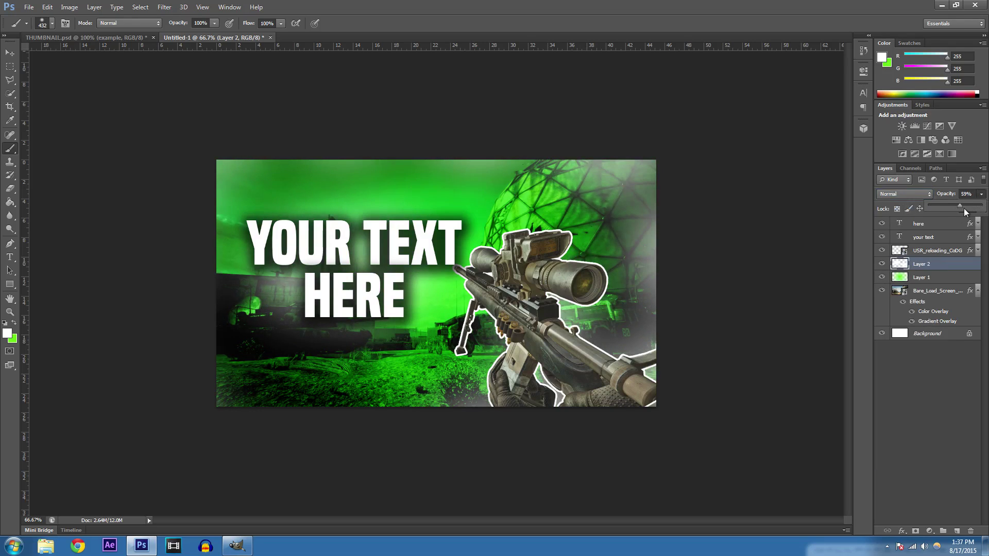
pyautogui.click(966, 208)
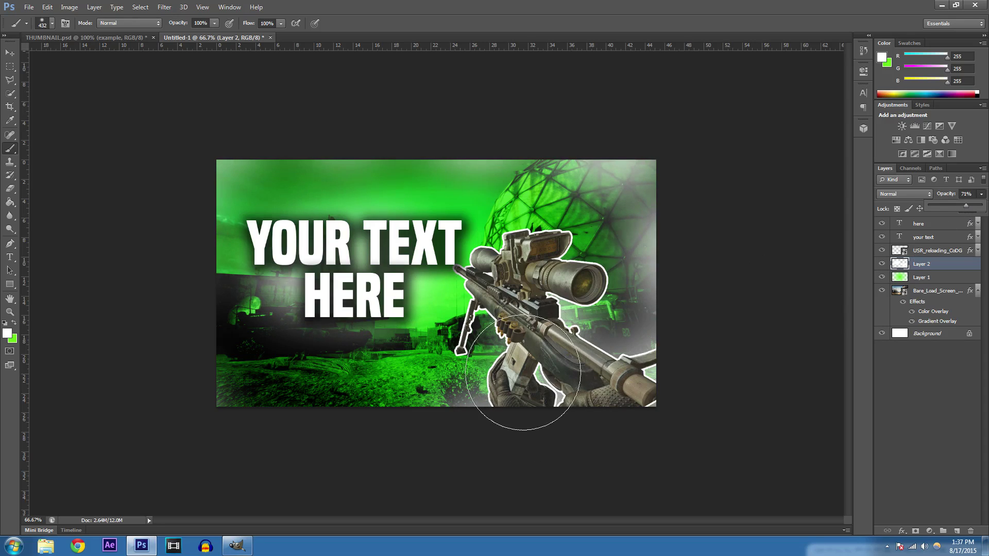
# Erase the haze from the dome and top strip with a 453 px eraser
pyautogui.press('e')
pyautogui.click(48, 28)
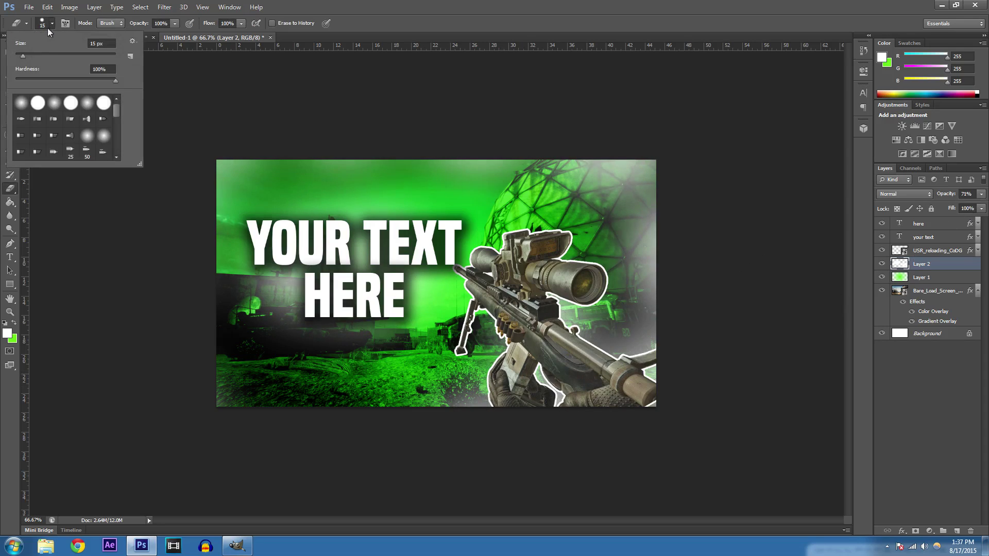
pyautogui.moveTo(75, 56)
pyautogui.mouseDown()
pyautogui.moveTo(65, 54)
pyautogui.moveTo(83, 55)
pyautogui.mouseUp()
pyautogui.moveTo(97, 57); pyautogui.dragTo(106, 56)
pyautogui.click(471, 419)
pyautogui.moveTo(608, 242)
pyautogui.mouseDown()
pyautogui.moveTo(663, 234)
pyautogui.moveTo(616, 232)
pyautogui.mouseUp()
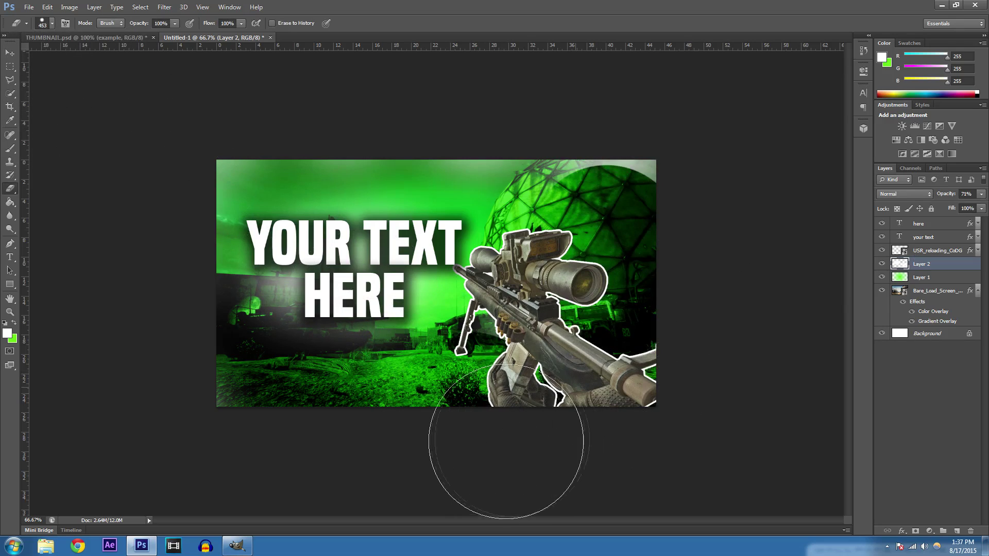
pyautogui.moveTo(618, 179)
pyautogui.mouseDown()
pyautogui.moveTo(386, 111)
pyautogui.moveTo(179, 122)
pyautogui.moveTo(146, 360)
pyautogui.moveTo(177, 426)
pyautogui.moveTo(44, 261)
pyautogui.moveTo(747, 277)
pyautogui.mouseUp()
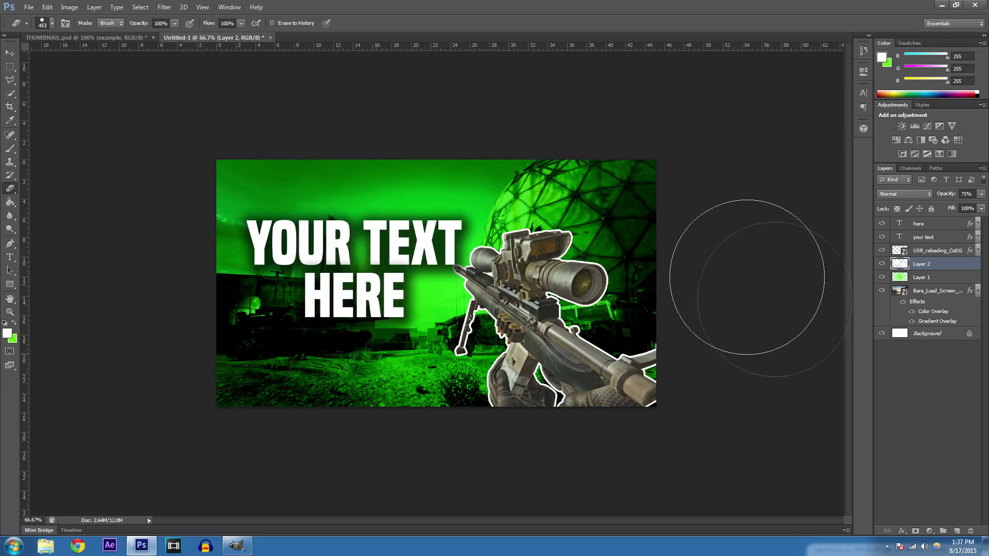
# Repaint soft white haze over the left and lower middle
pyautogui.press('b')
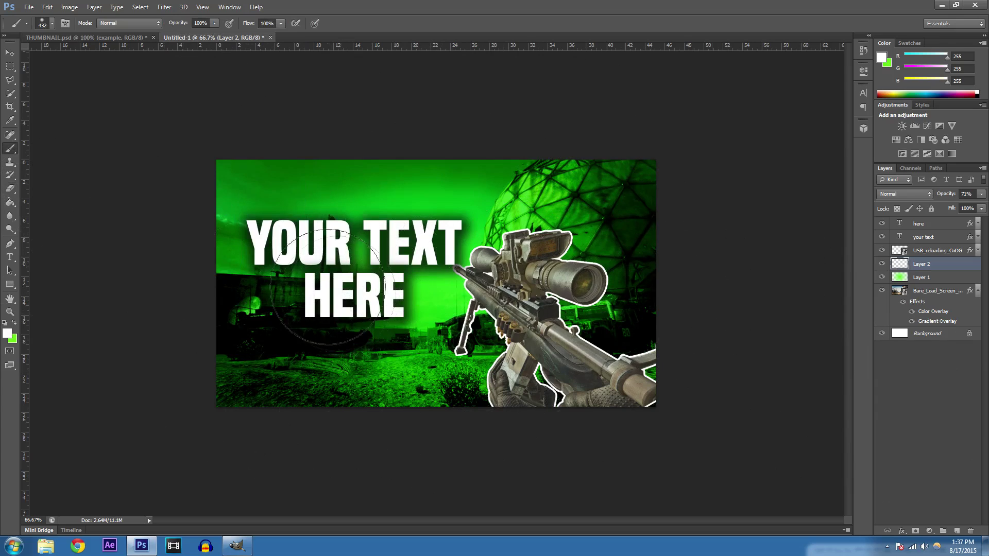
pyautogui.moveTo(325, 287)
pyautogui.mouseDown()
pyautogui.moveTo(340, 270)
pyautogui.moveTo(282, 269)
pyautogui.moveTo(434, 269)
pyautogui.moveTo(428, 296)
pyautogui.moveTo(412, 304)
pyautogui.moveTo(309, 278)
pyautogui.moveTo(284, 229)
pyautogui.mouseUp()
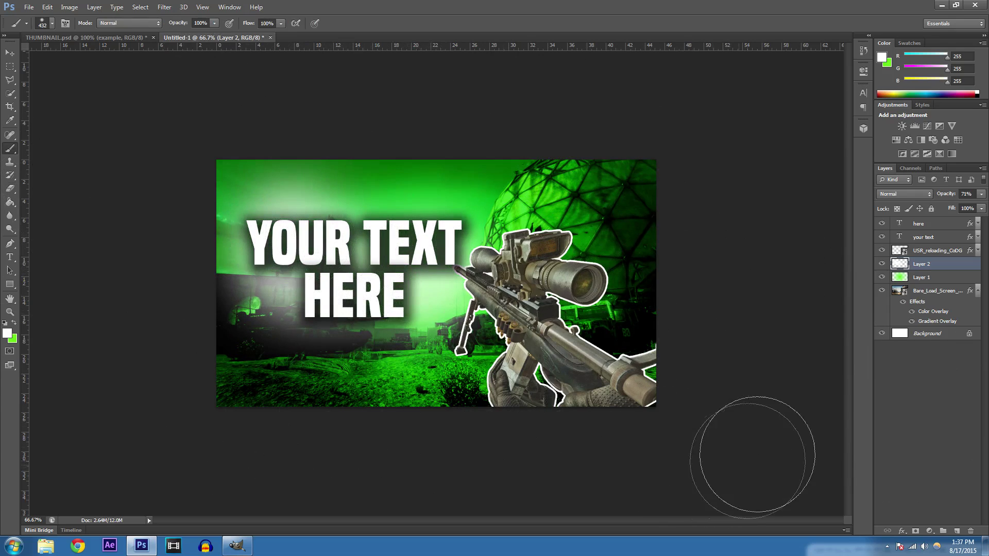
pyautogui.click(952, 279)
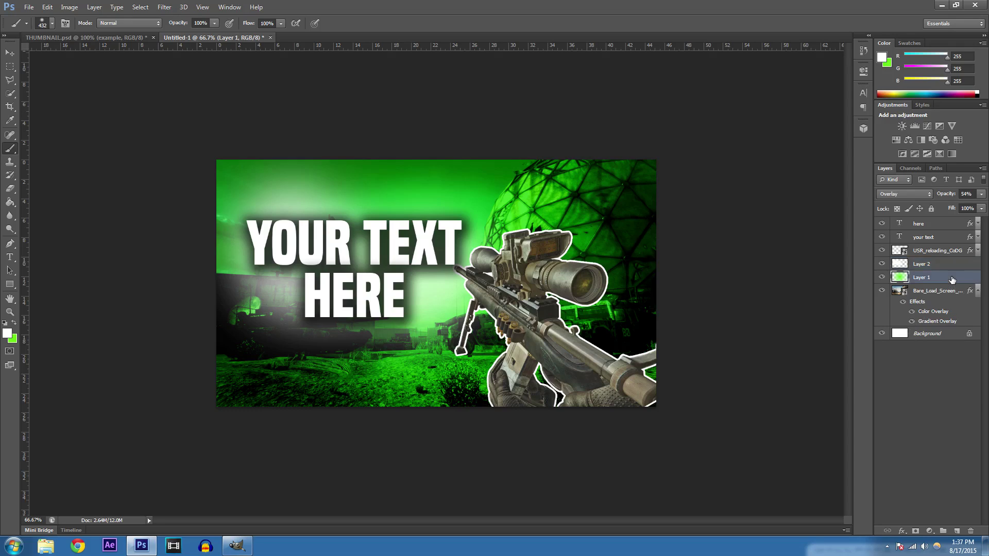
# Add Layer 3 above Layer 1 and brush soft green paint along the bottom edge around the rifle
pyautogui.click(957, 531)
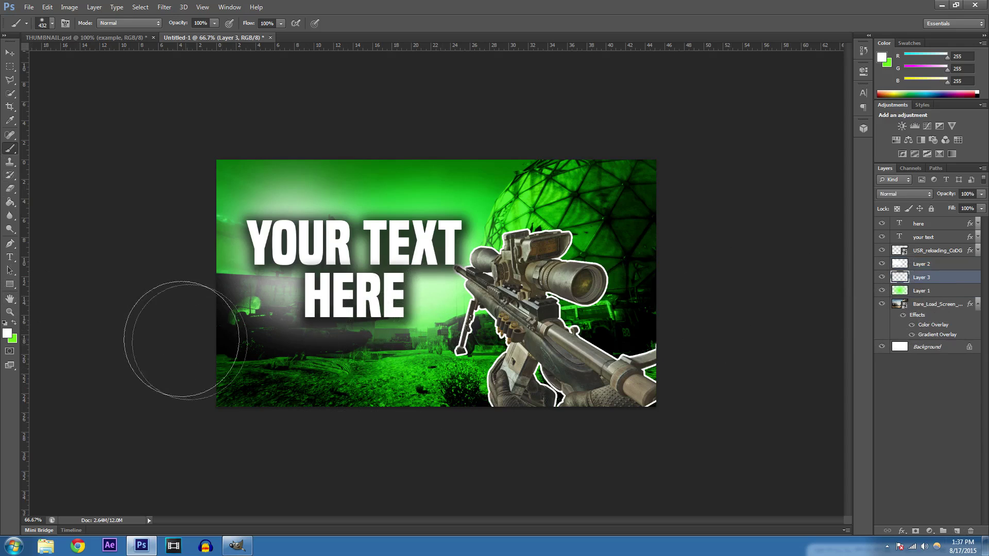
pyautogui.click(15, 322)
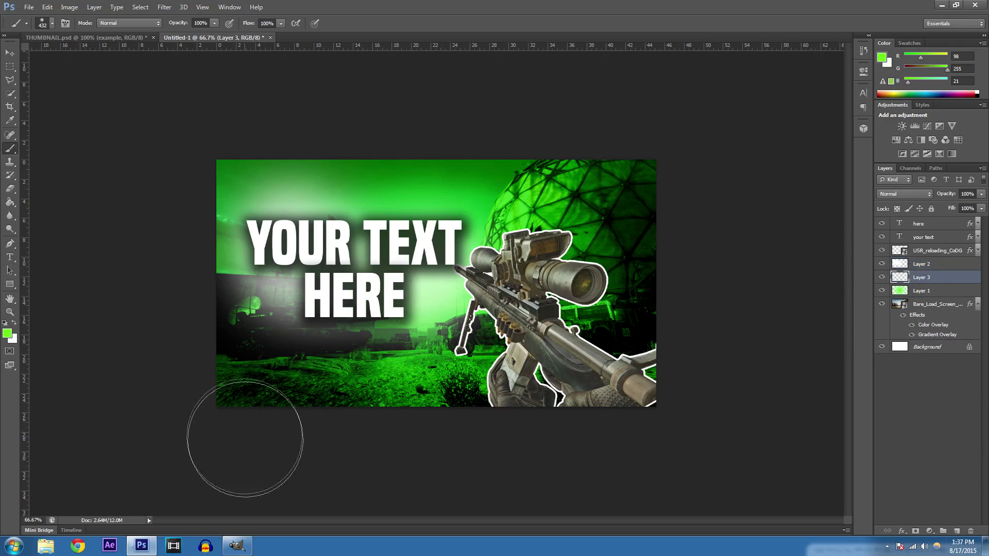
pyautogui.click(468, 447)
pyautogui.moveTo(469, 447)
pyautogui.mouseDown()
pyautogui.moveTo(696, 379)
pyautogui.moveTo(696, 316)
pyautogui.moveTo(556, 431)
pyautogui.moveTo(685, 488)
pyautogui.mouseUp()
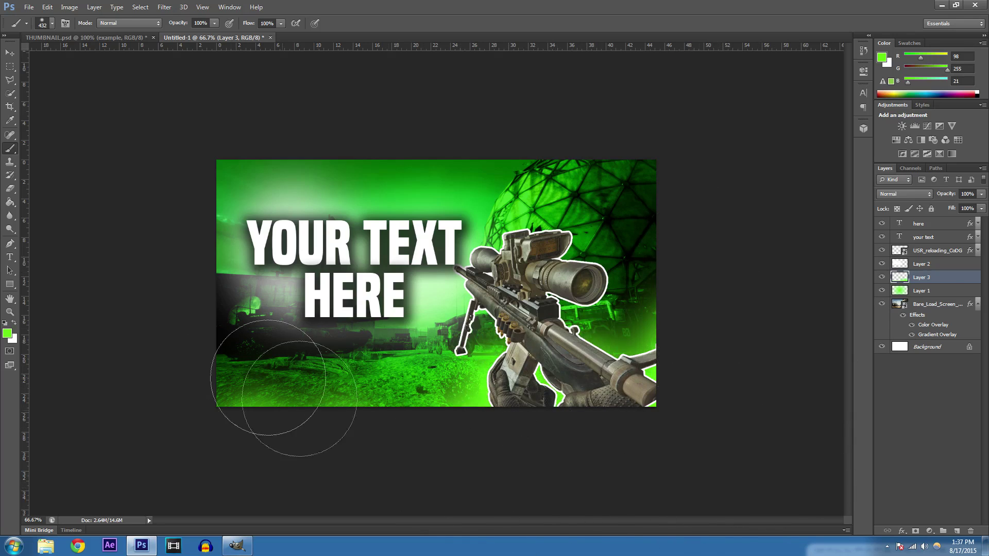
pyautogui.click(9, 53)
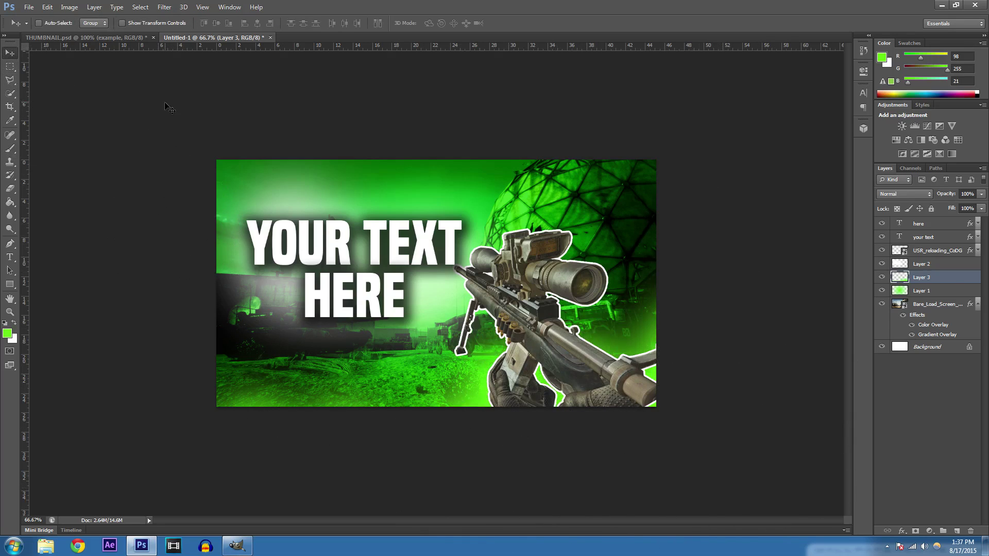
pyautogui.hotkey('ctrl', '+')
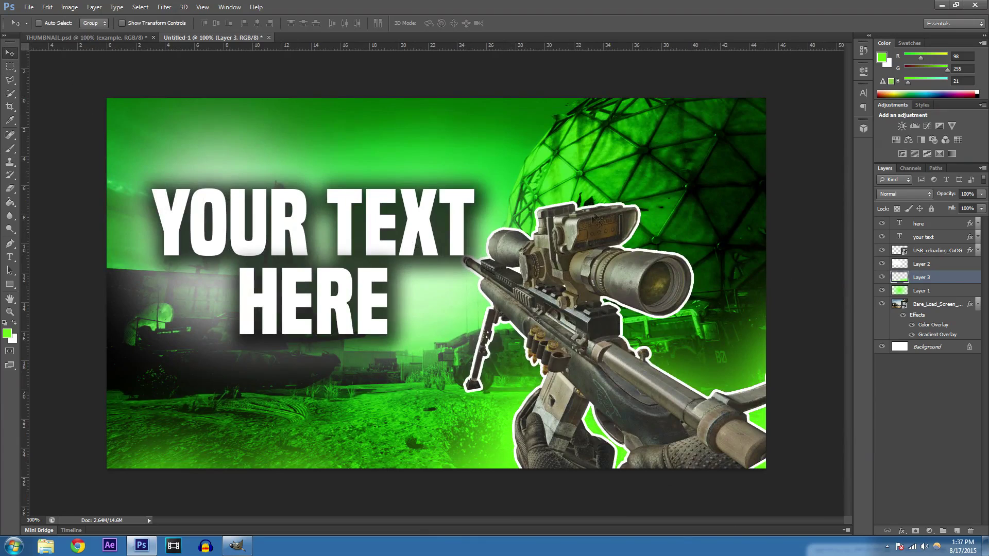
# Select both title text layers, try a stamp-visible merge, and delete the unwanted result
pyautogui.click(953, 237)
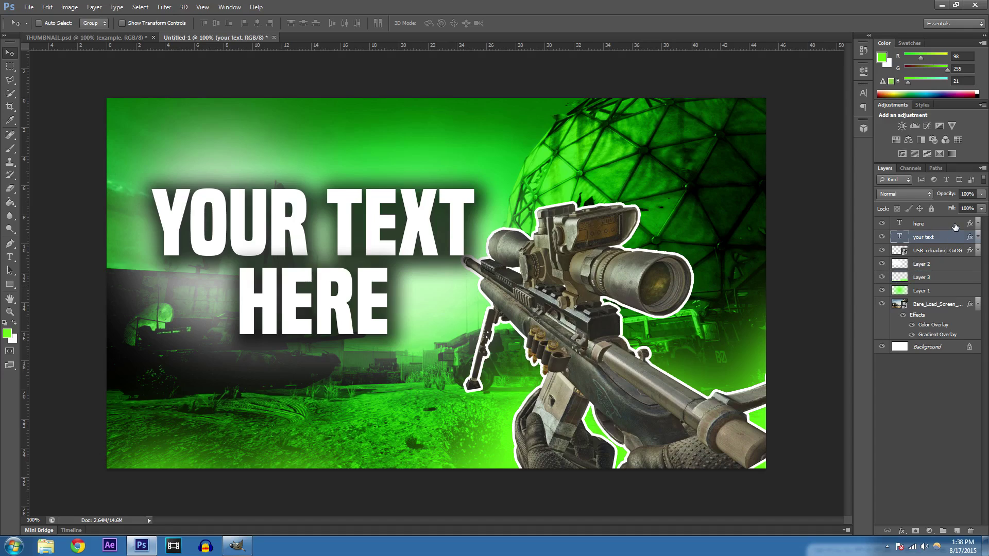
pyautogui.keyDown('shift'); pyautogui.click(956, 225); pyautogui.keyUp('shift')
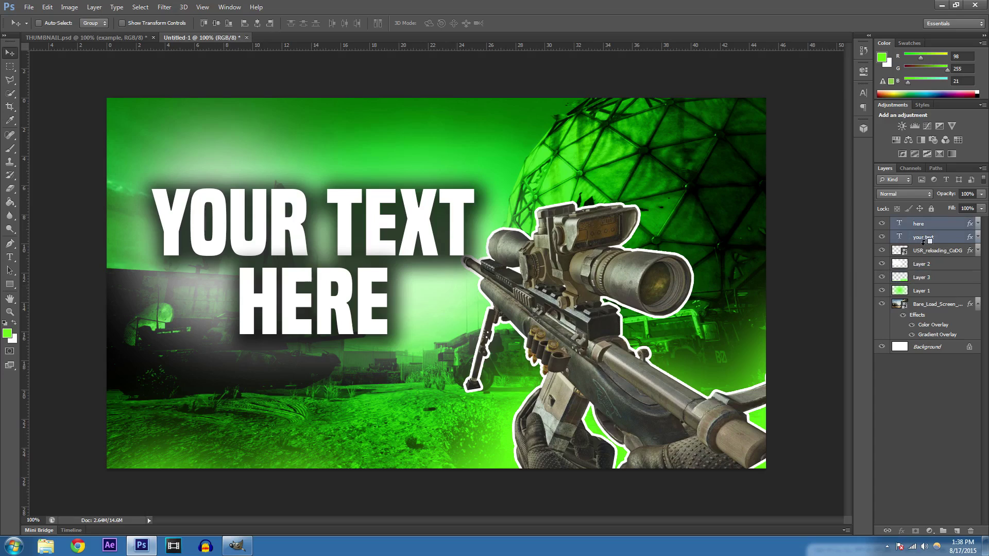
pyautogui.hotkey('ctrl', 'shift', 'alt', 'e')
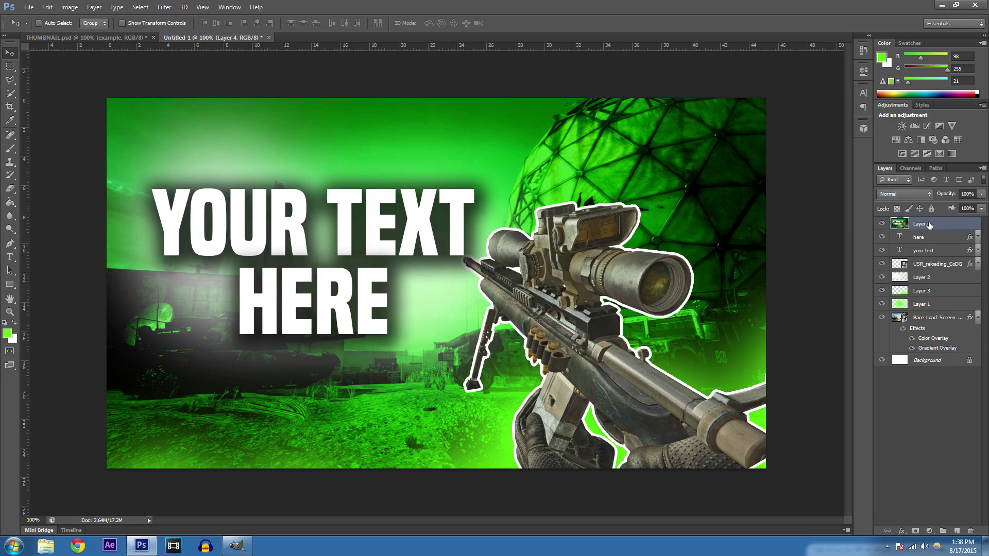
pyautogui.press('Delete')
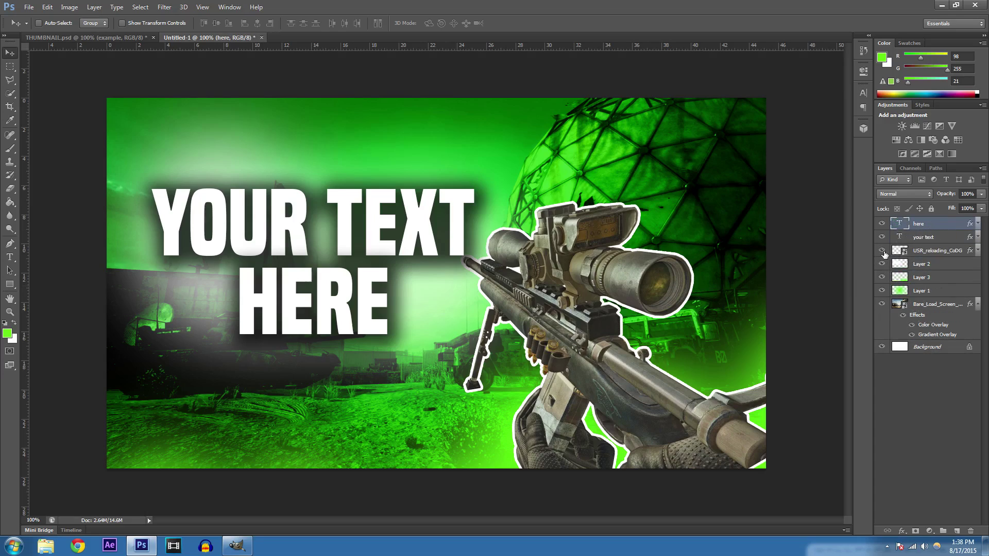
# With the scene and background hidden, stamp the title into Layer 4, then hide the original text layers
pyautogui.moveTo(884, 253); pyautogui.dragTo(882, 337)
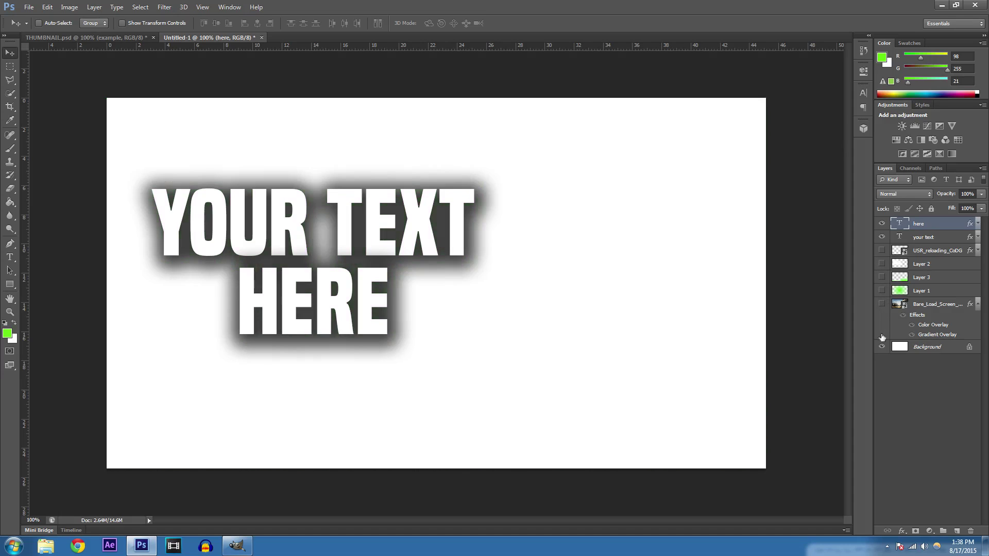
pyautogui.click(882, 347)
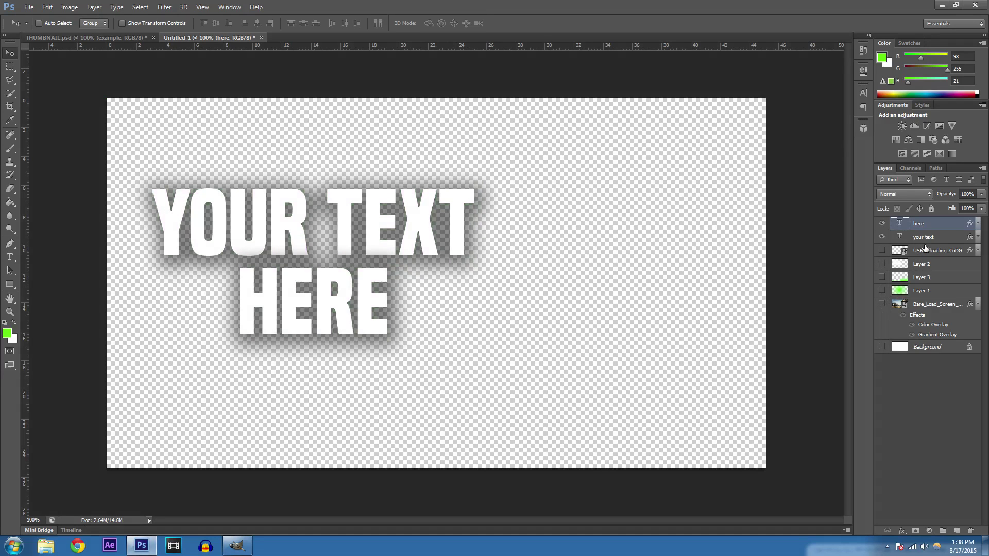
pyautogui.hotkey('ctrl', 'shift', 'alt', 'e')
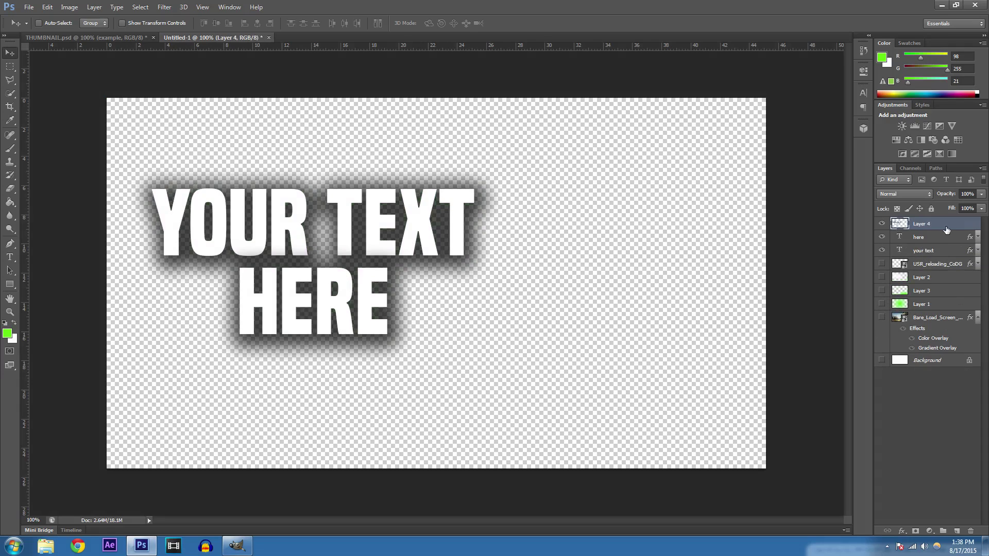
pyautogui.moveTo(883, 241); pyautogui.dragTo(883, 319)
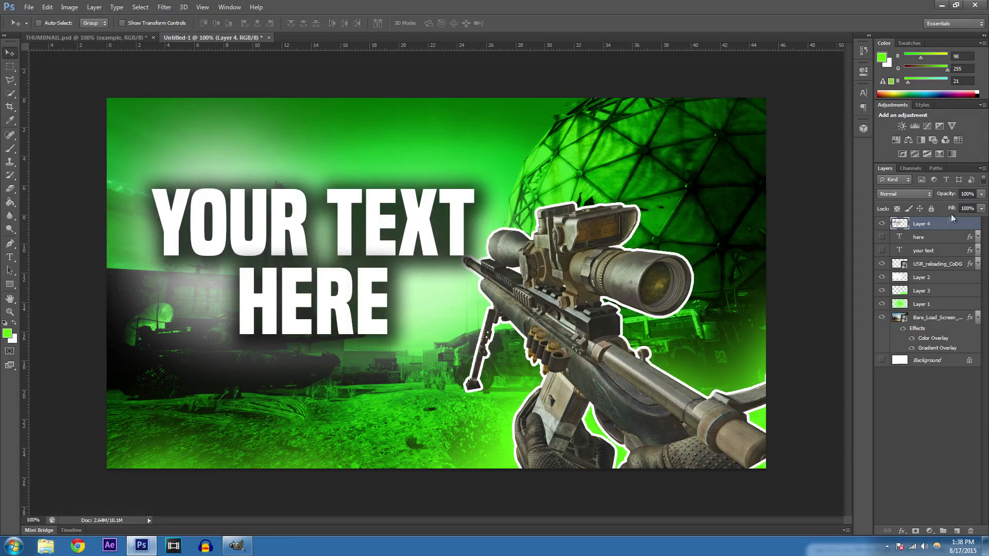
# Warp the Layer 4 title by pulling the right corners inward and the left corners outward
pyautogui.hotkey('ctrl', 't')
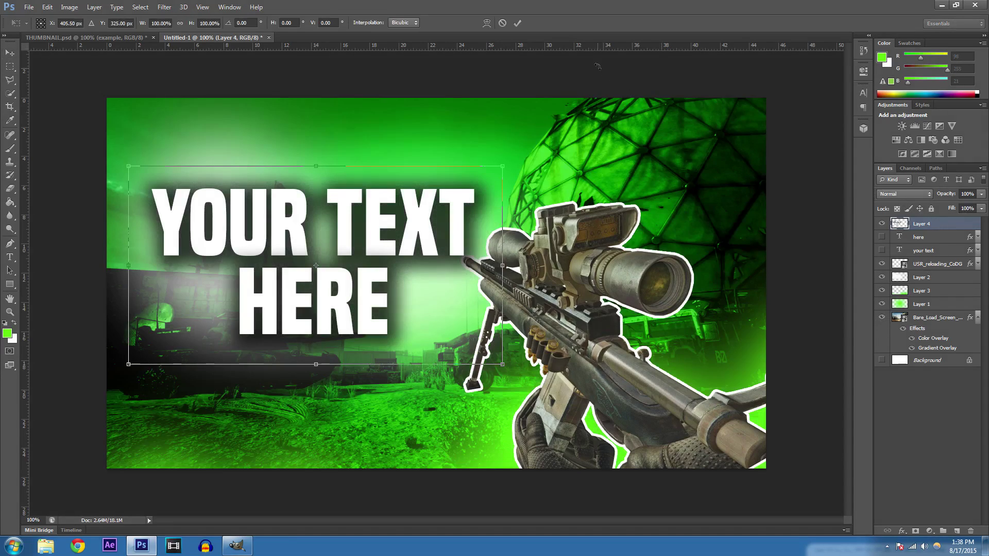
pyautogui.click(486, 22)
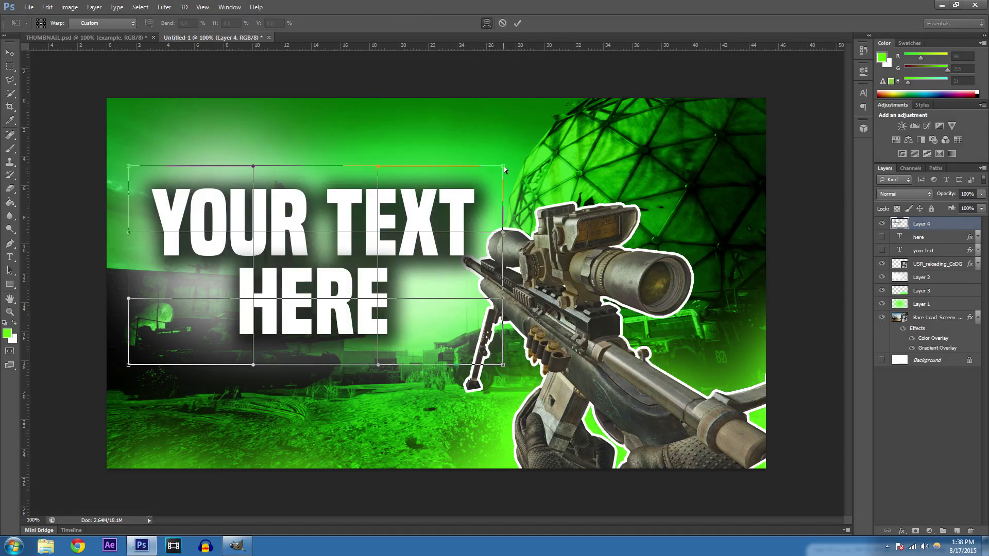
pyautogui.moveTo(499, 167); pyautogui.dragTo(478, 182)
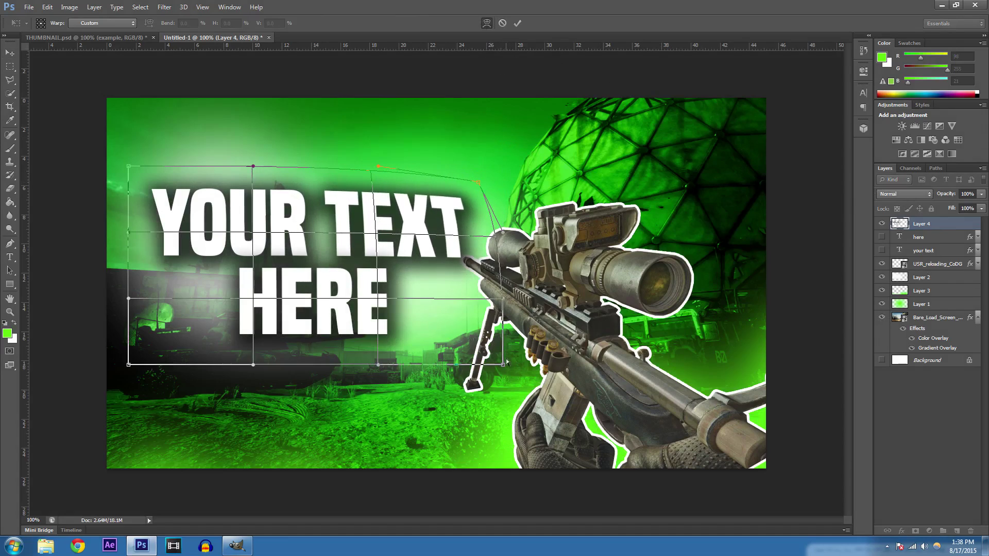
pyautogui.moveTo(500, 366); pyautogui.dragTo(466, 351)
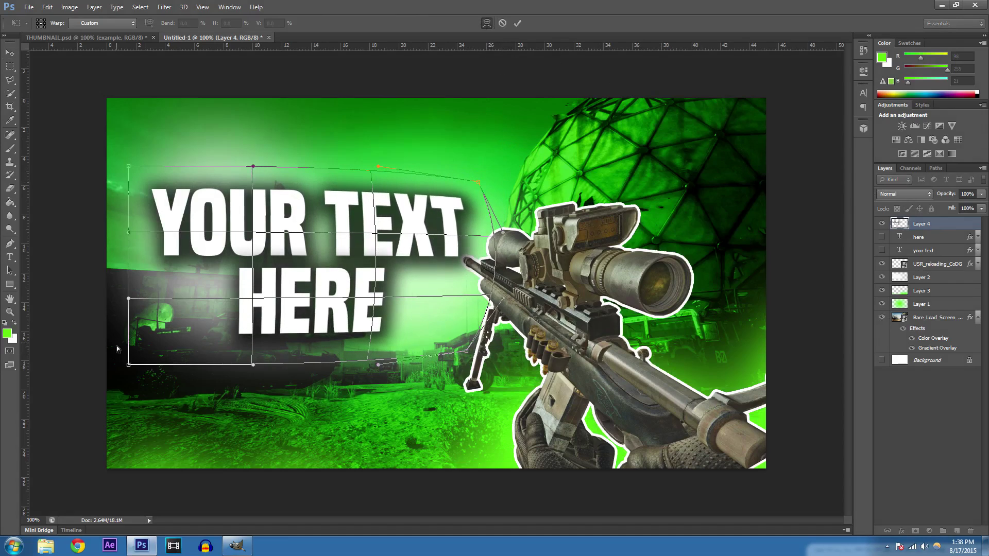
pyautogui.moveTo(129, 364); pyautogui.dragTo(105, 361)
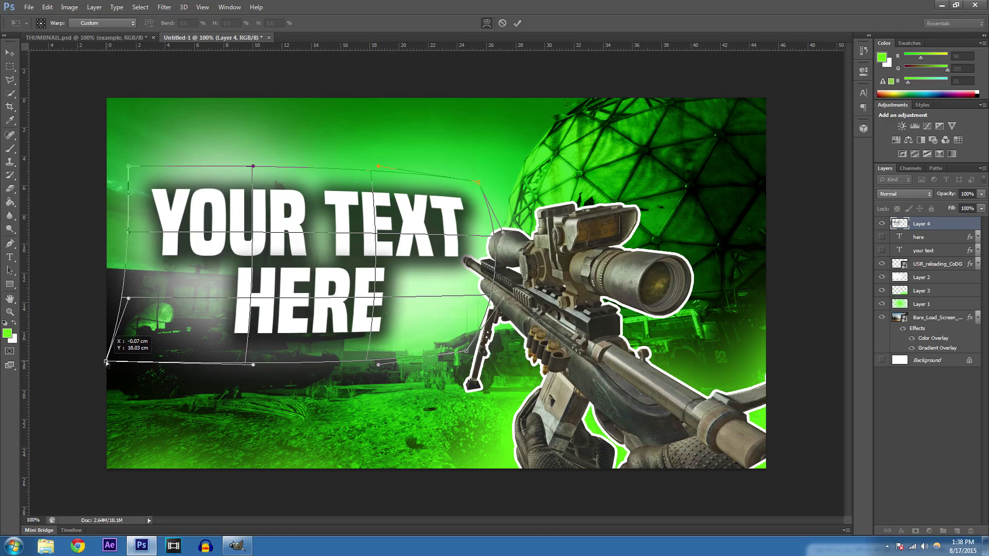
pyautogui.moveTo(131, 164); pyautogui.dragTo(114, 165)
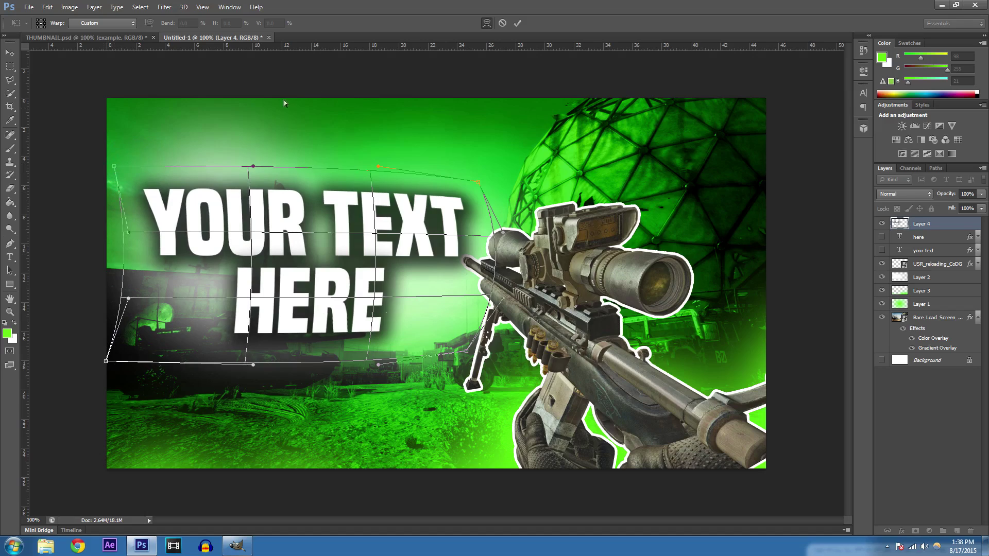
pyautogui.click(517, 23)
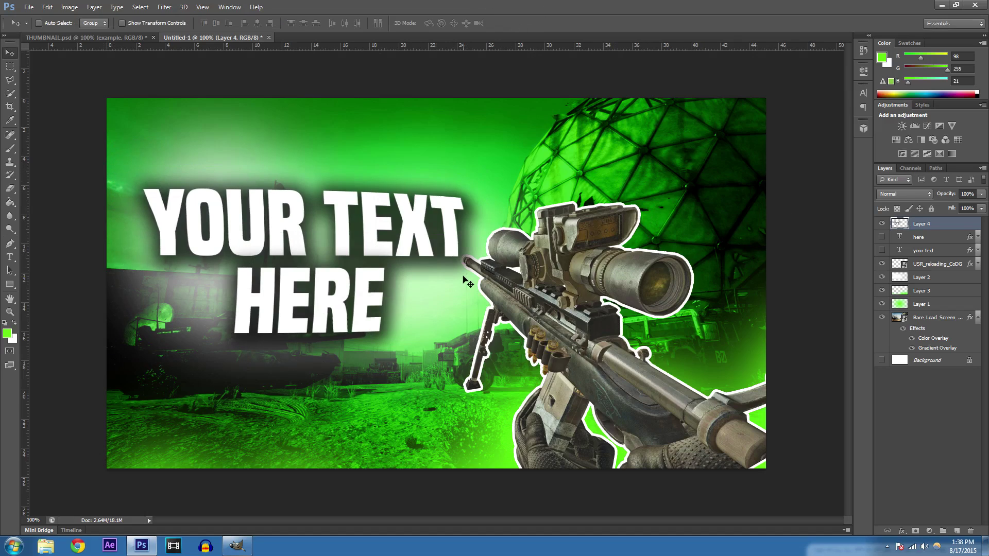
# Glance at the TRICKSHOTTING DINOSAURS document, return to YOUR TEXT HERE, and restore down the Photoshop window
pyautogui.click(127, 38)
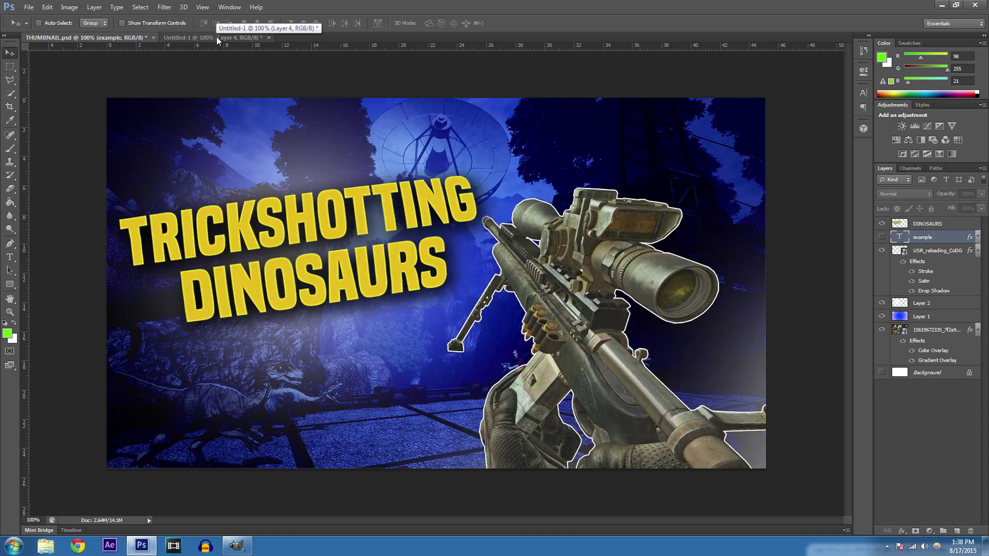
pyautogui.click(217, 37)
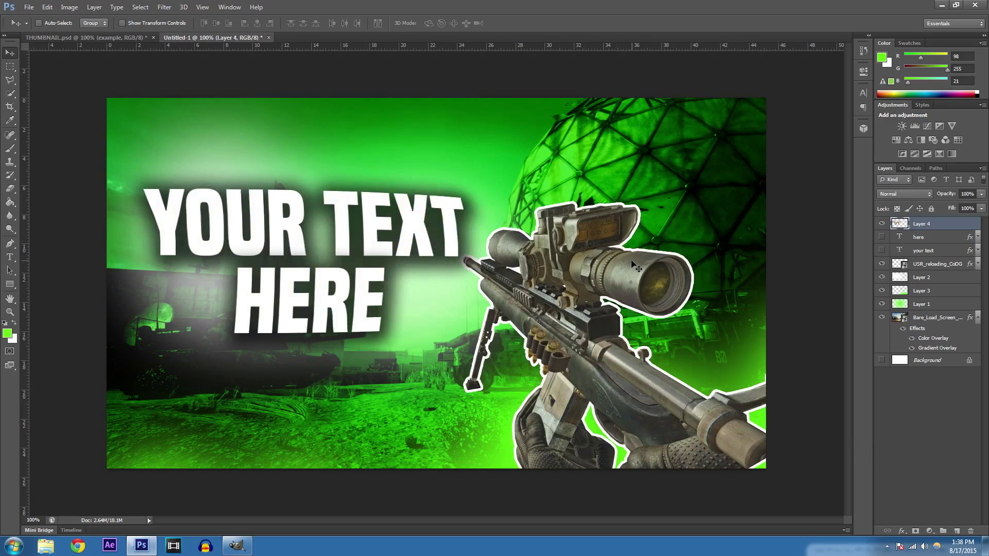
pyautogui.doubleClick(595, 4)
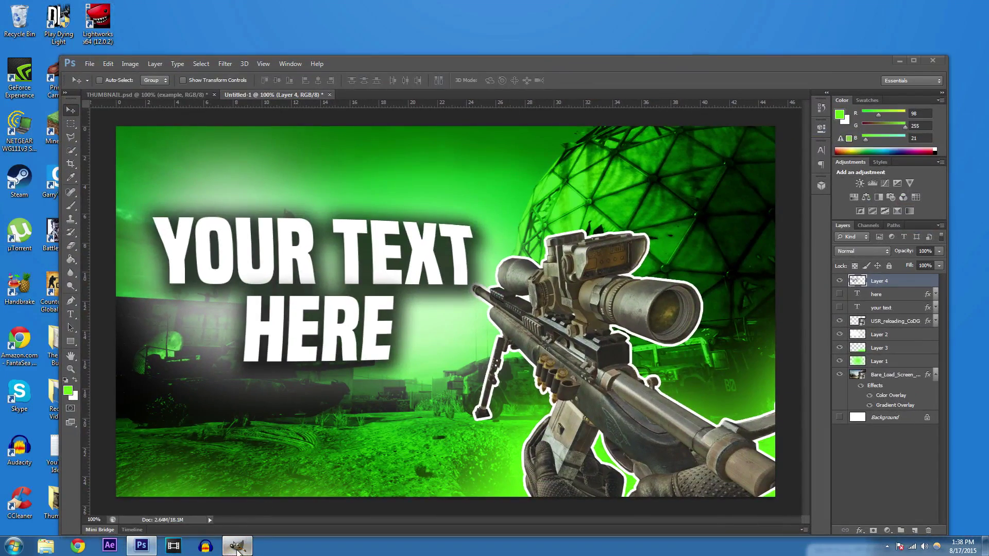
# Compare the blue GIMP thumbnail with the green Photoshop version, moving the Photoshop window higher
pyautogui.click(237, 546)
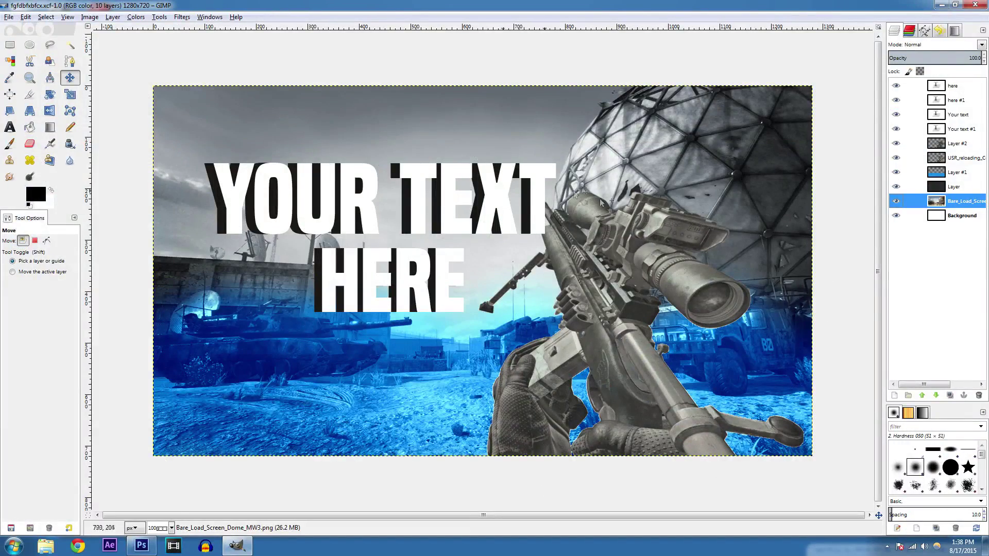
pyautogui.click(942, 4)
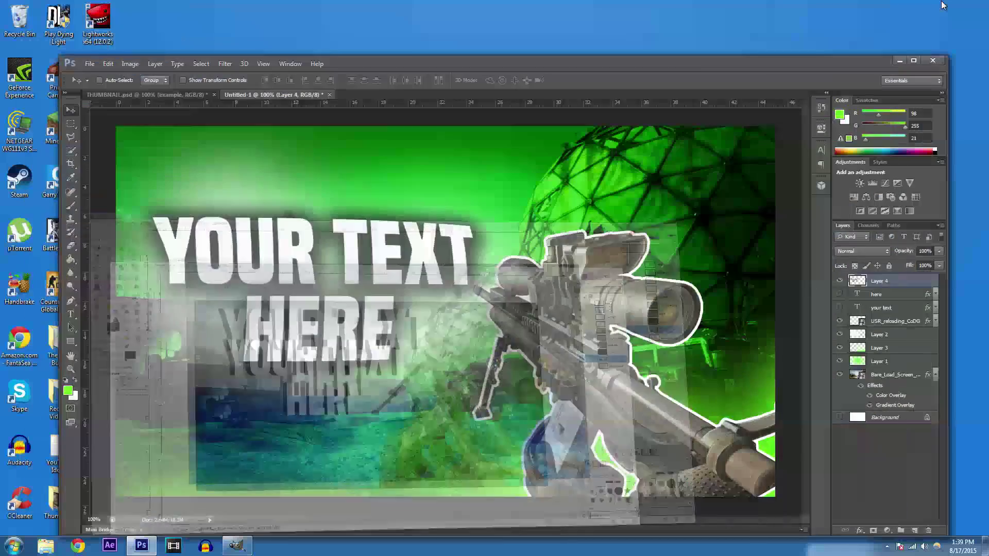
pyautogui.click(236, 546)
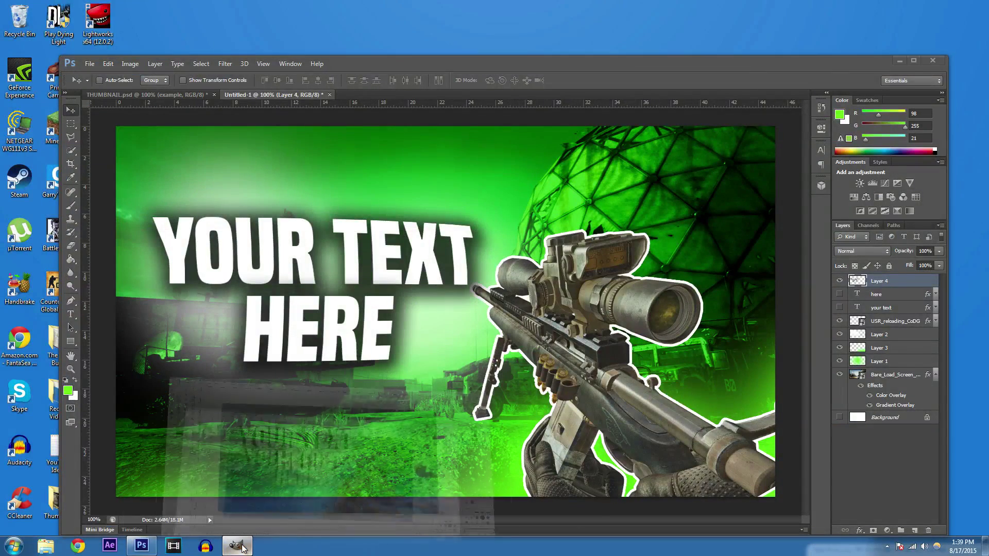
pyautogui.click(237, 547)
pyautogui.click(238, 547)
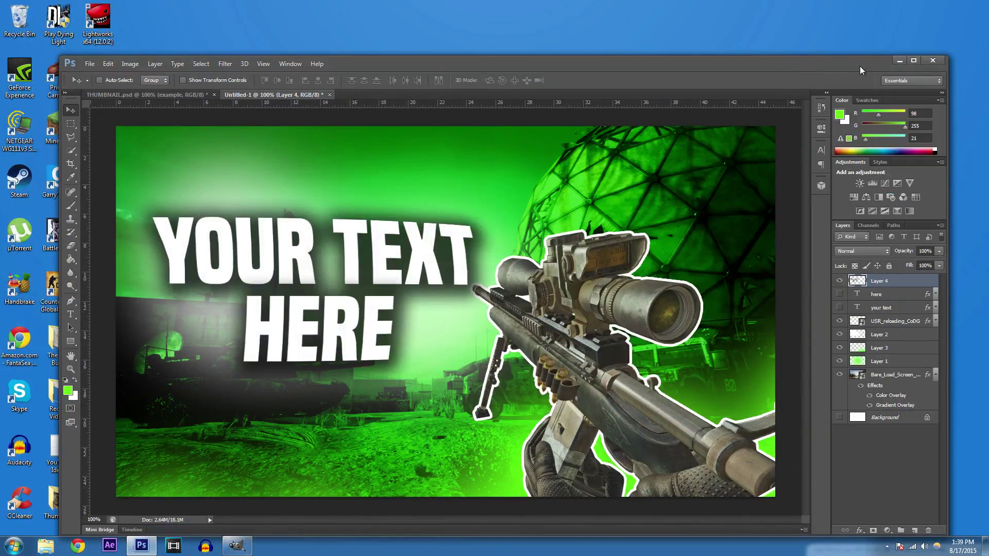
pyautogui.moveTo(860, 70); pyautogui.dragTo(866, 39)
# Bring the GIMP version back up, then place the Photoshop window in front of it
pyautogui.click(235, 547)
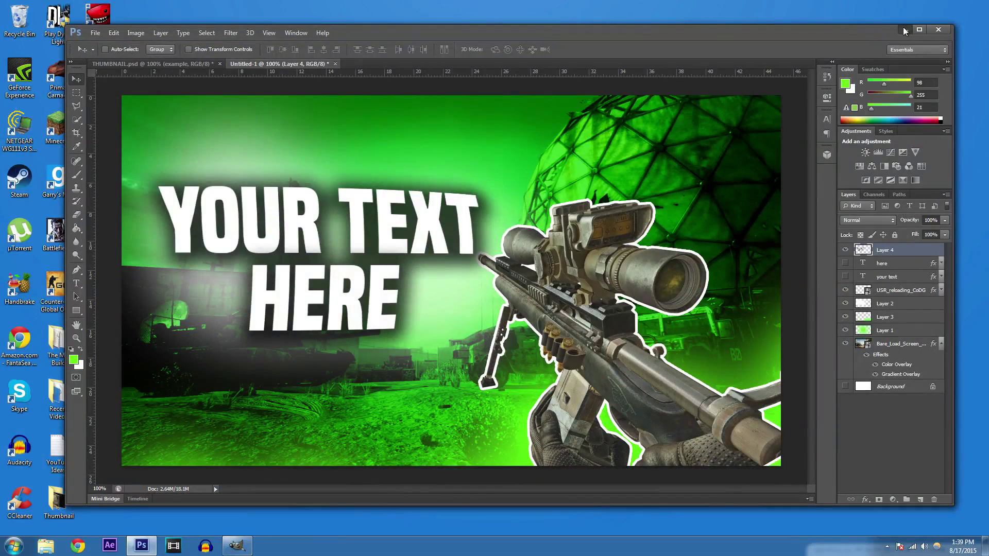
pyautogui.click(903, 29)
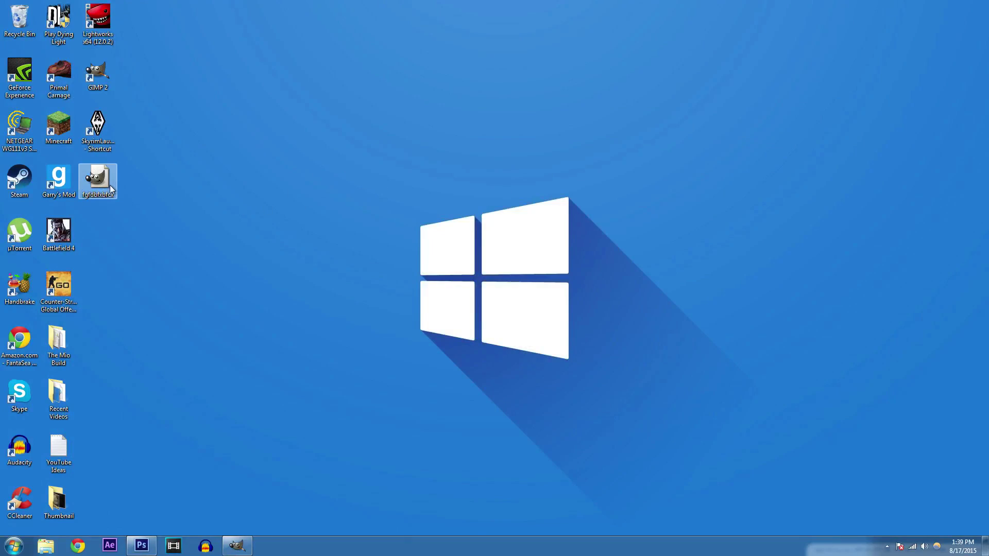
pyautogui.click(247, 549)
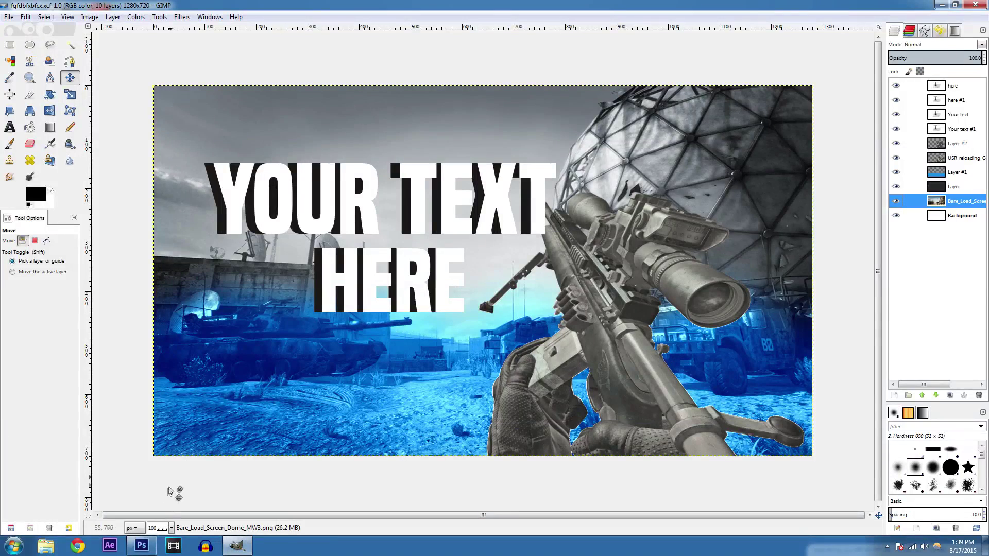
pyautogui.click(142, 546)
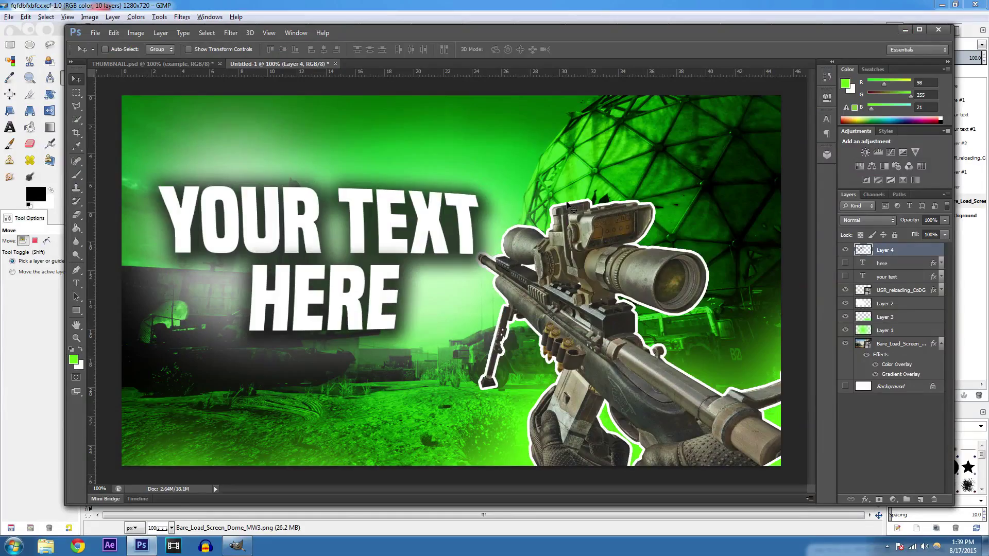